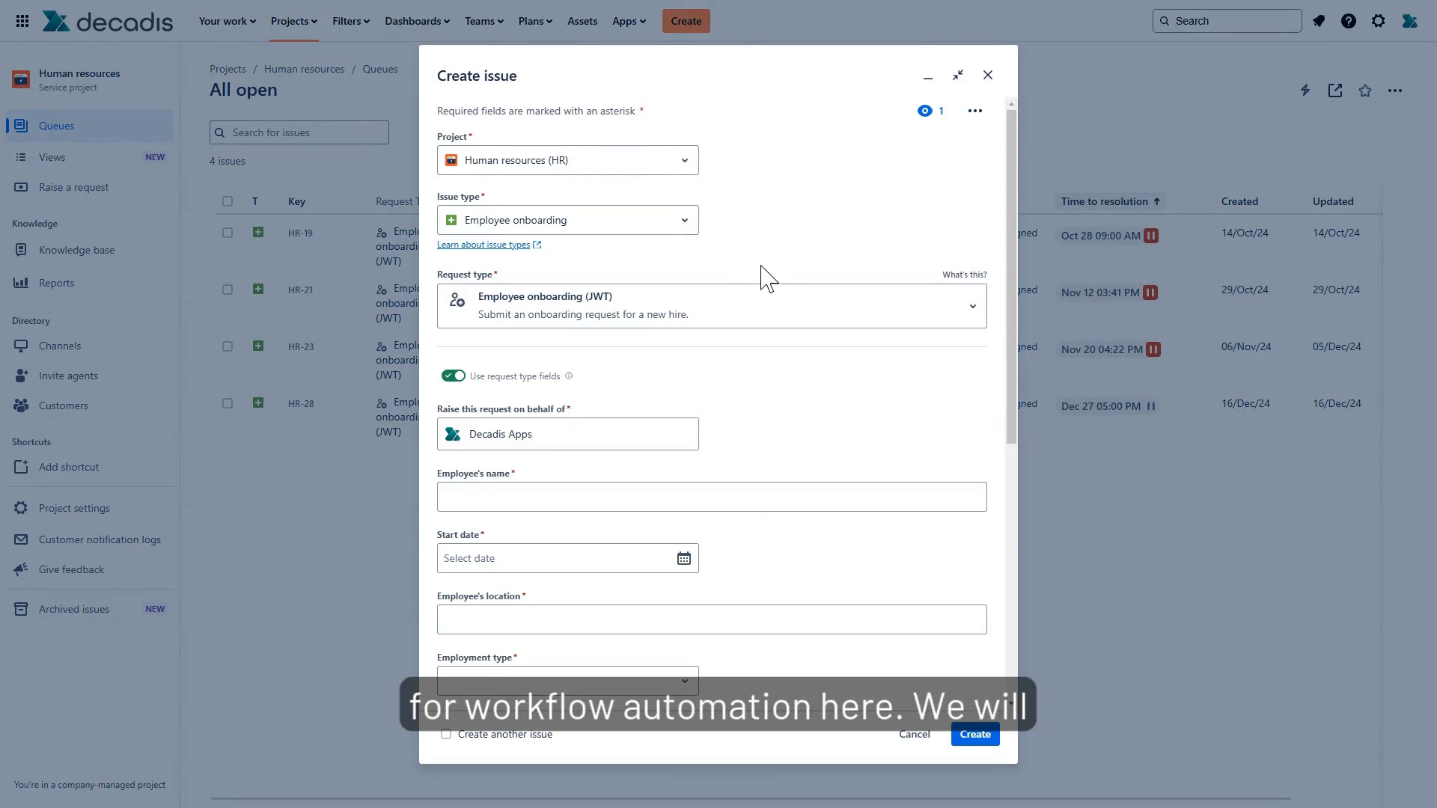
Step: Enter the new employee's name in the onboarding issue and set the start date to 1/1/2025
{"action": "scroll", "coordinate": [763, 277], "scroll_direction": "down", "scroll_amount": 3}
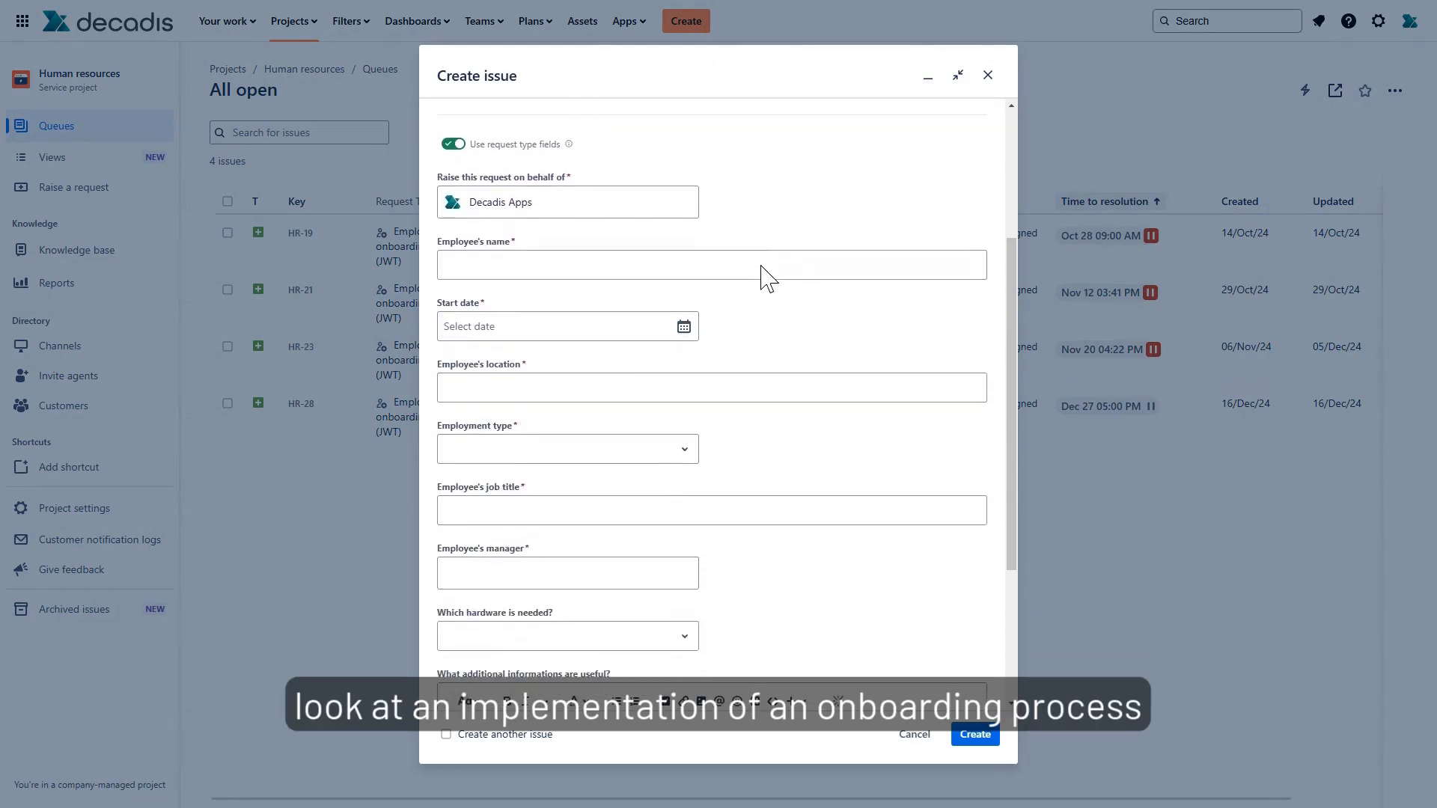
{"action": "scroll", "coordinate": [763, 266], "scroll_direction": "down", "scroll_amount": 2}
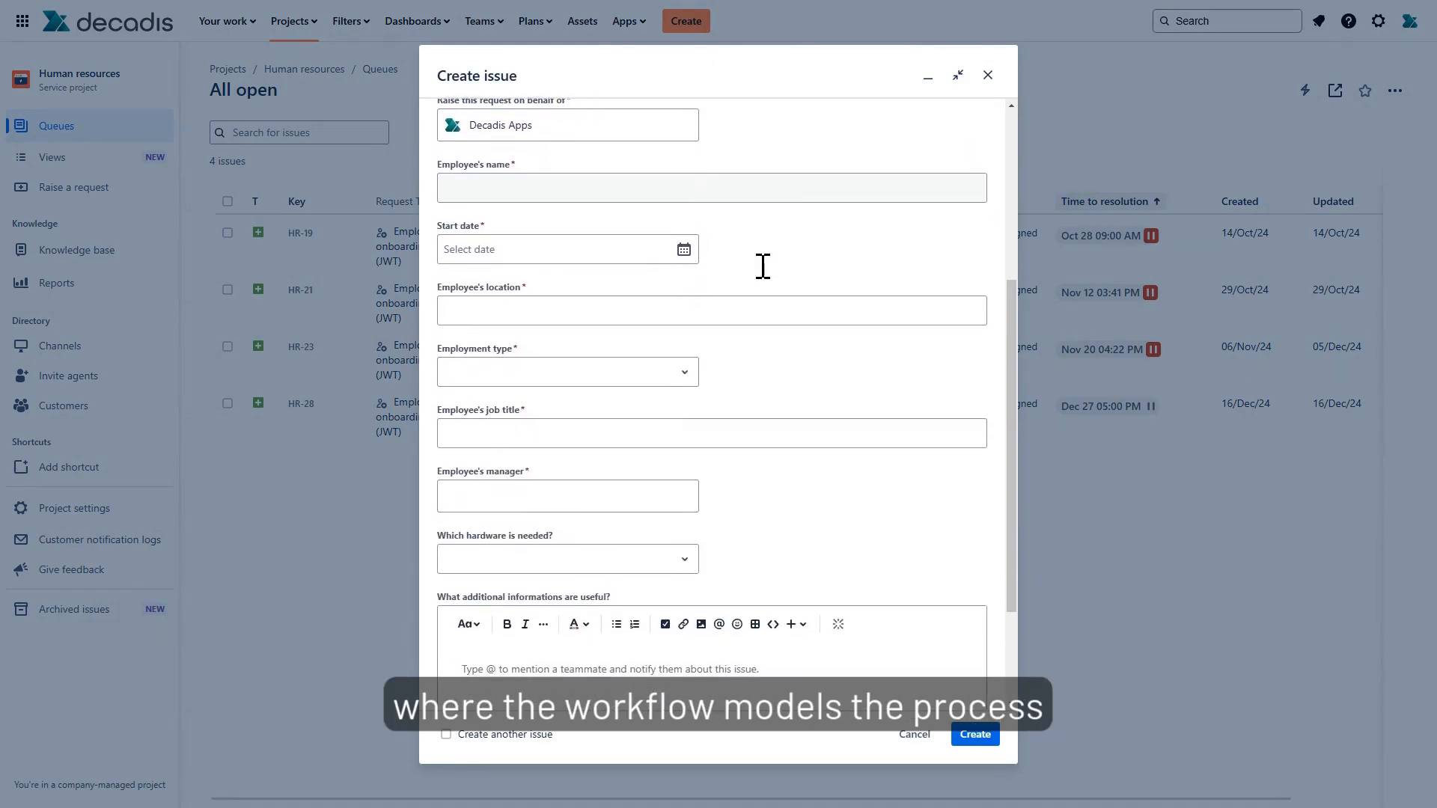
{"action": "left_click", "coordinate": [622, 186]}
{"action": "left_click", "coordinate": [587, 229]}
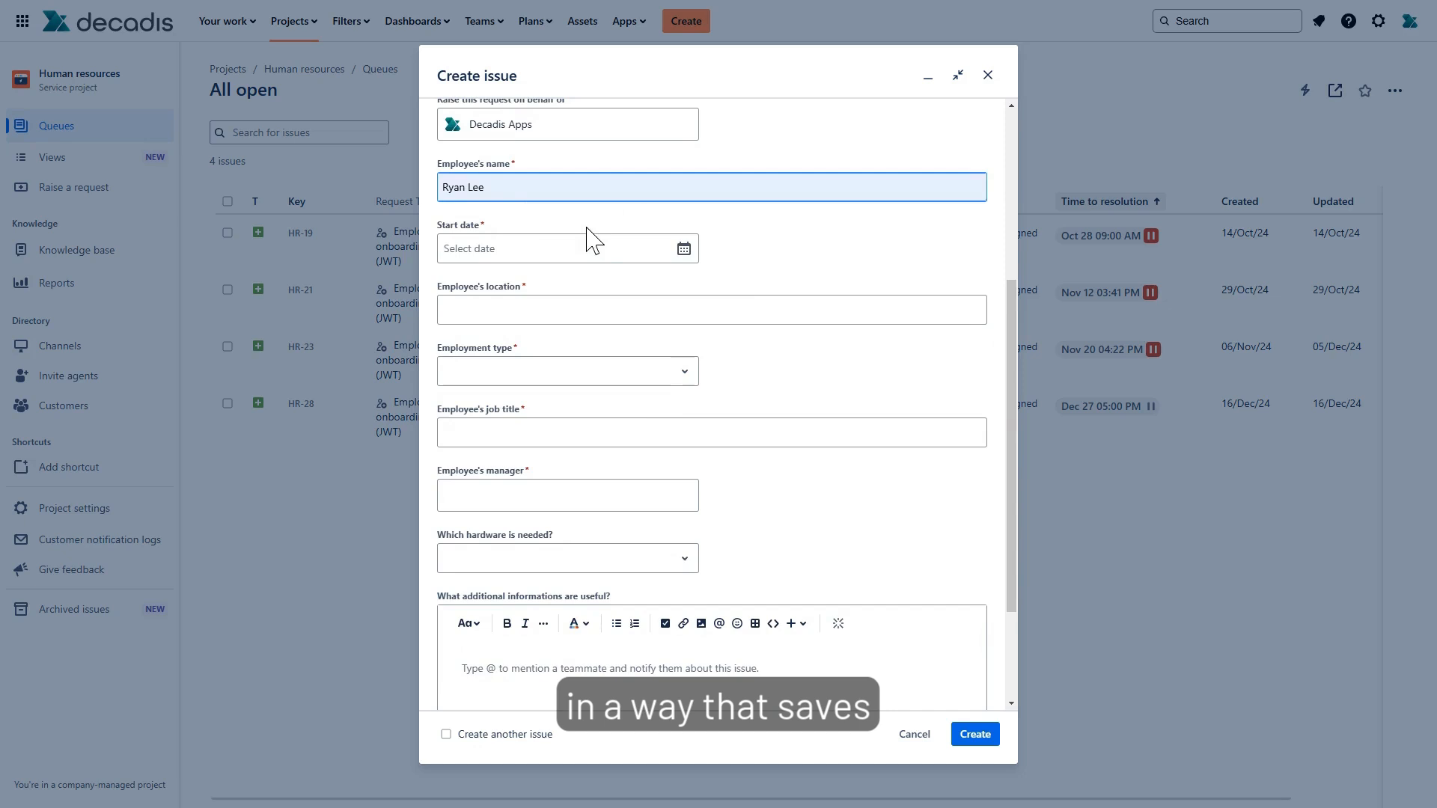
{"action": "left_click", "coordinate": [587, 249]}
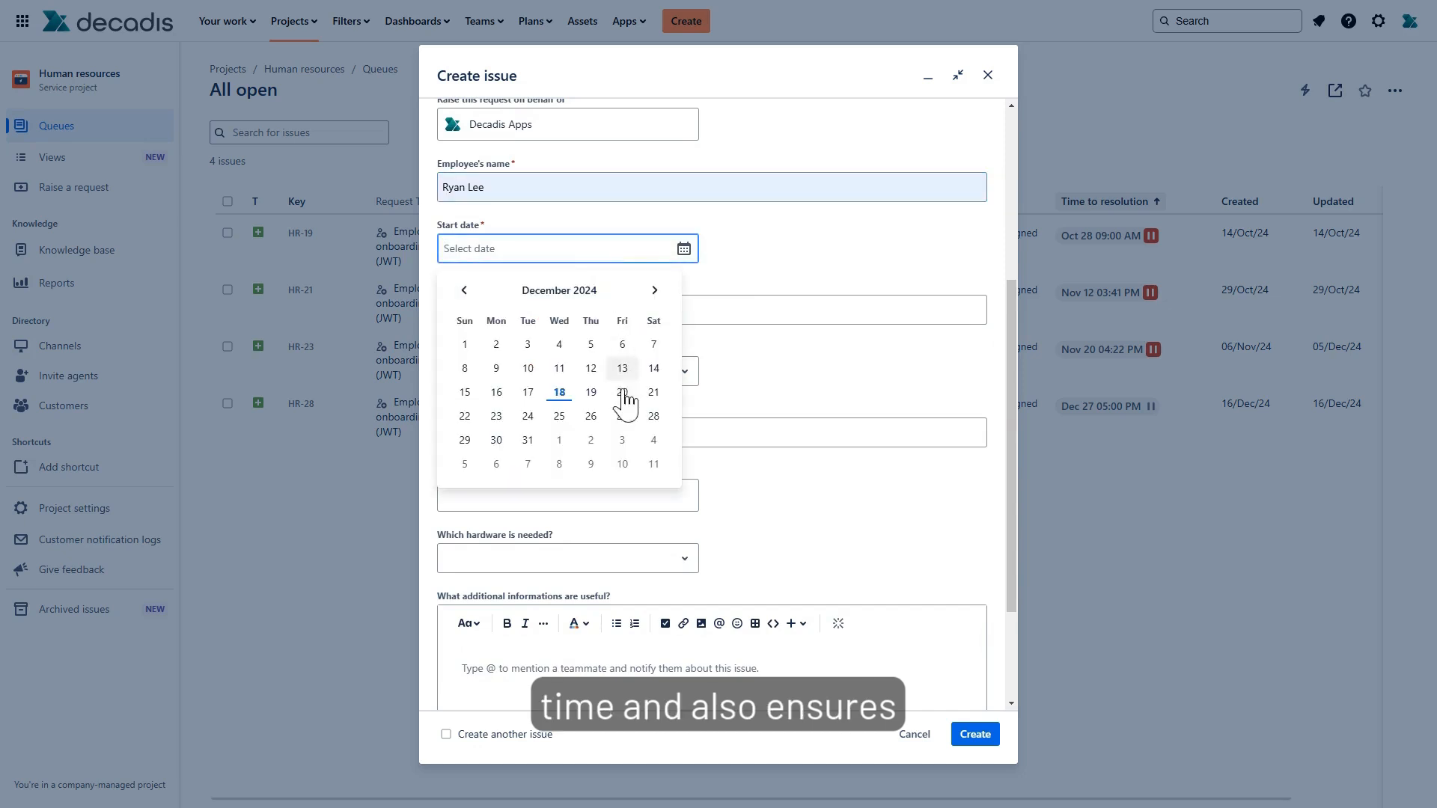
{"action": "left_click", "coordinate": [563, 442]}
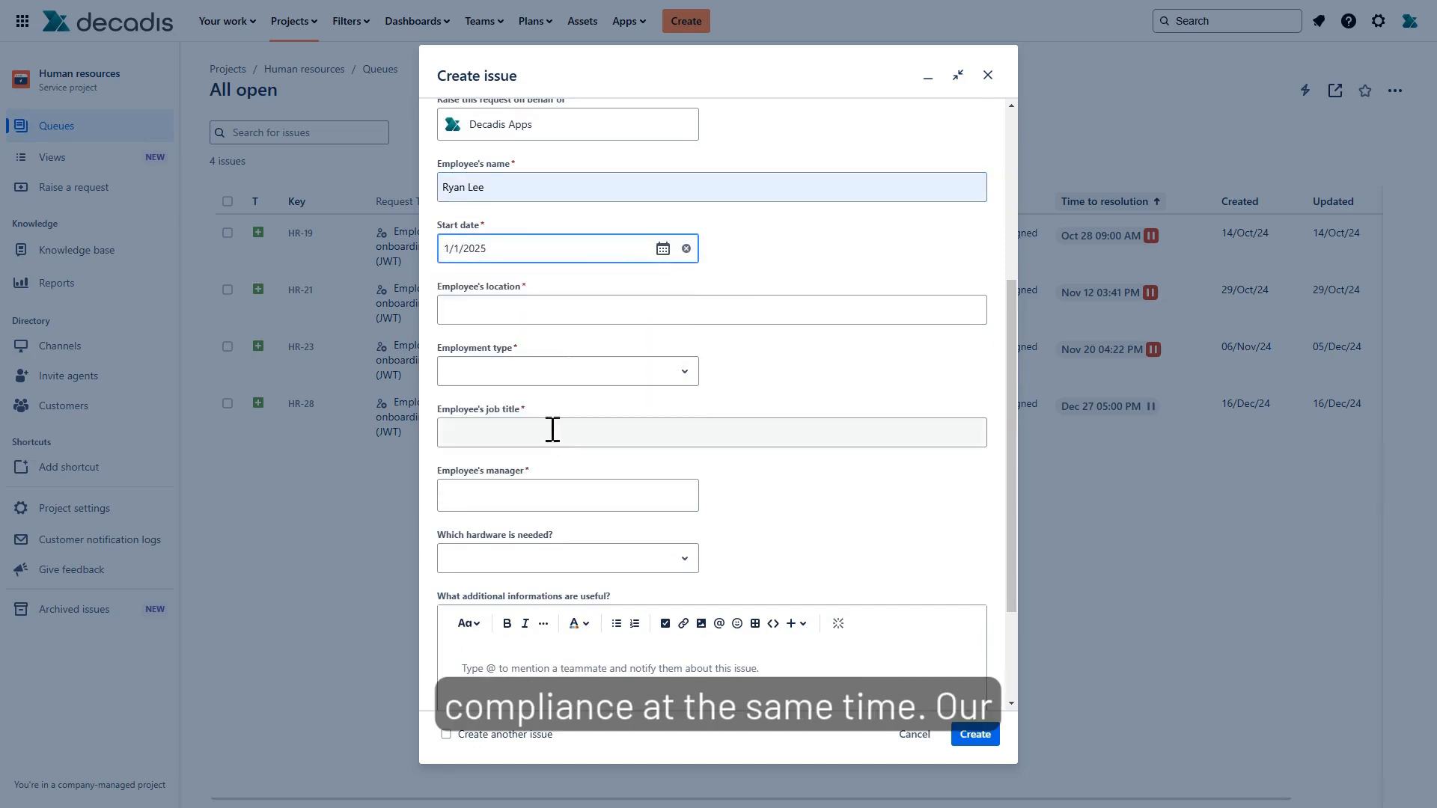
Step: Set the employee's location to Koblenz, the employment type to Full Time and the job title to Demo Hero
{"action": "left_click", "coordinate": [565, 315]}
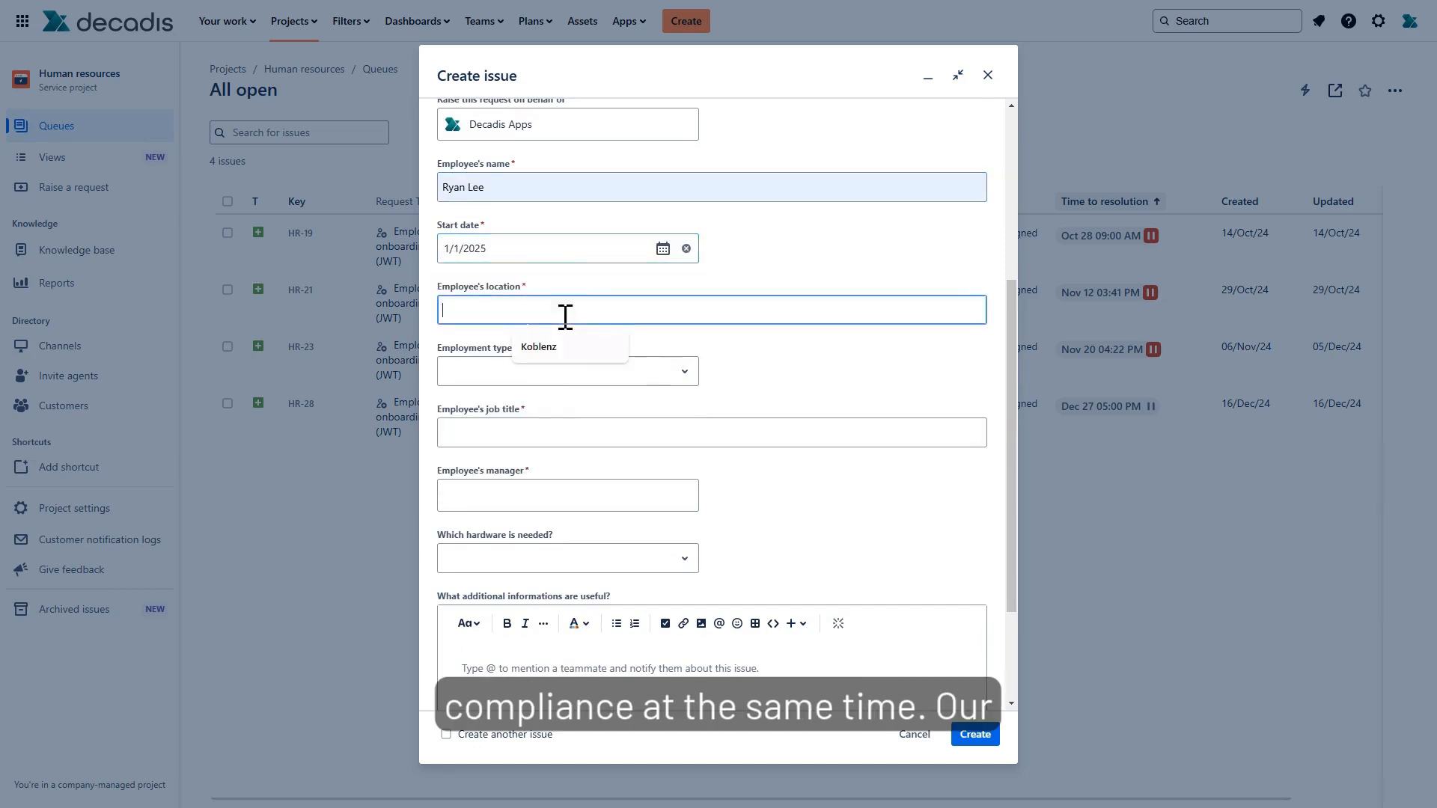
{"action": "left_click", "coordinate": [577, 352]}
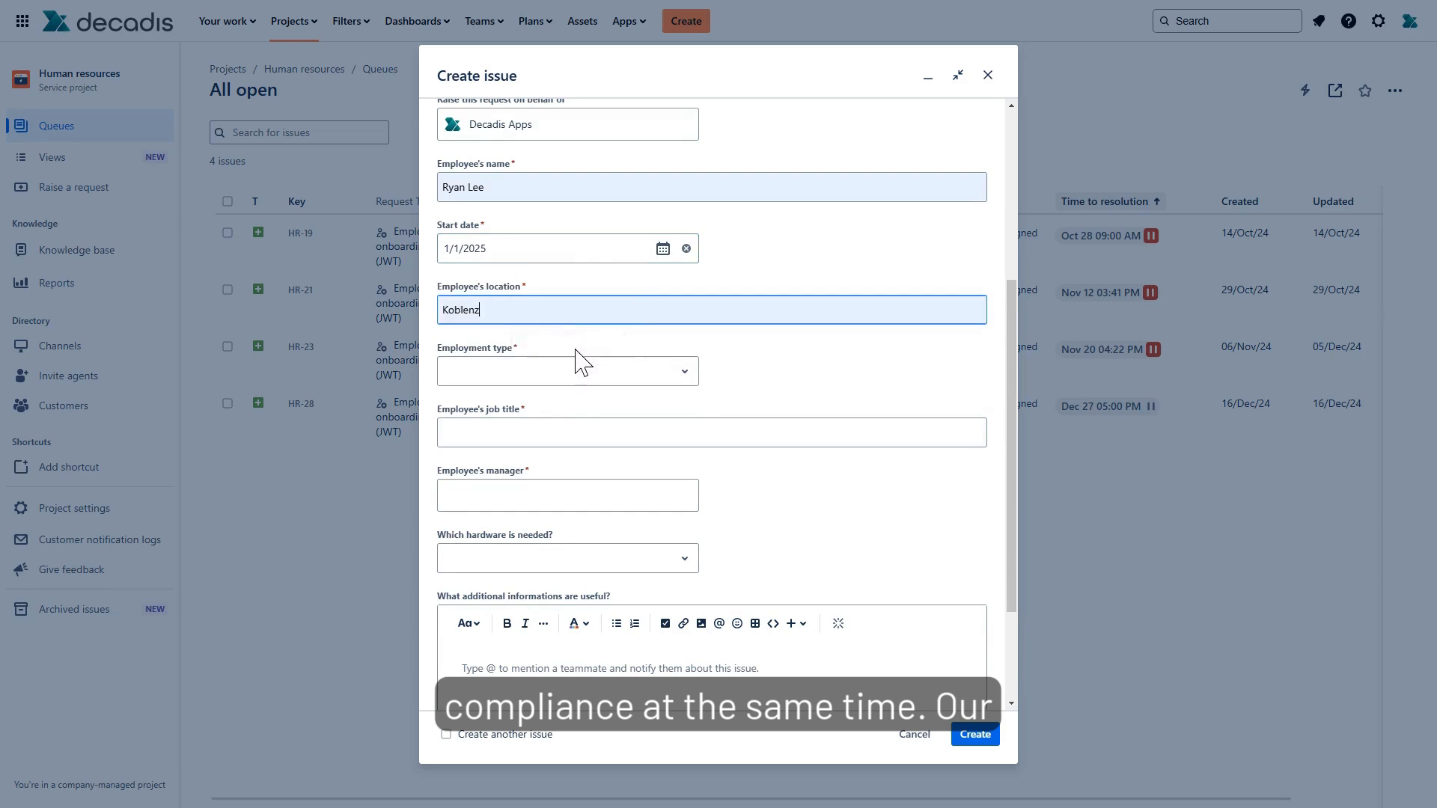
{"action": "left_click", "coordinate": [603, 382]}
{"action": "left_click", "coordinate": [587, 416]}
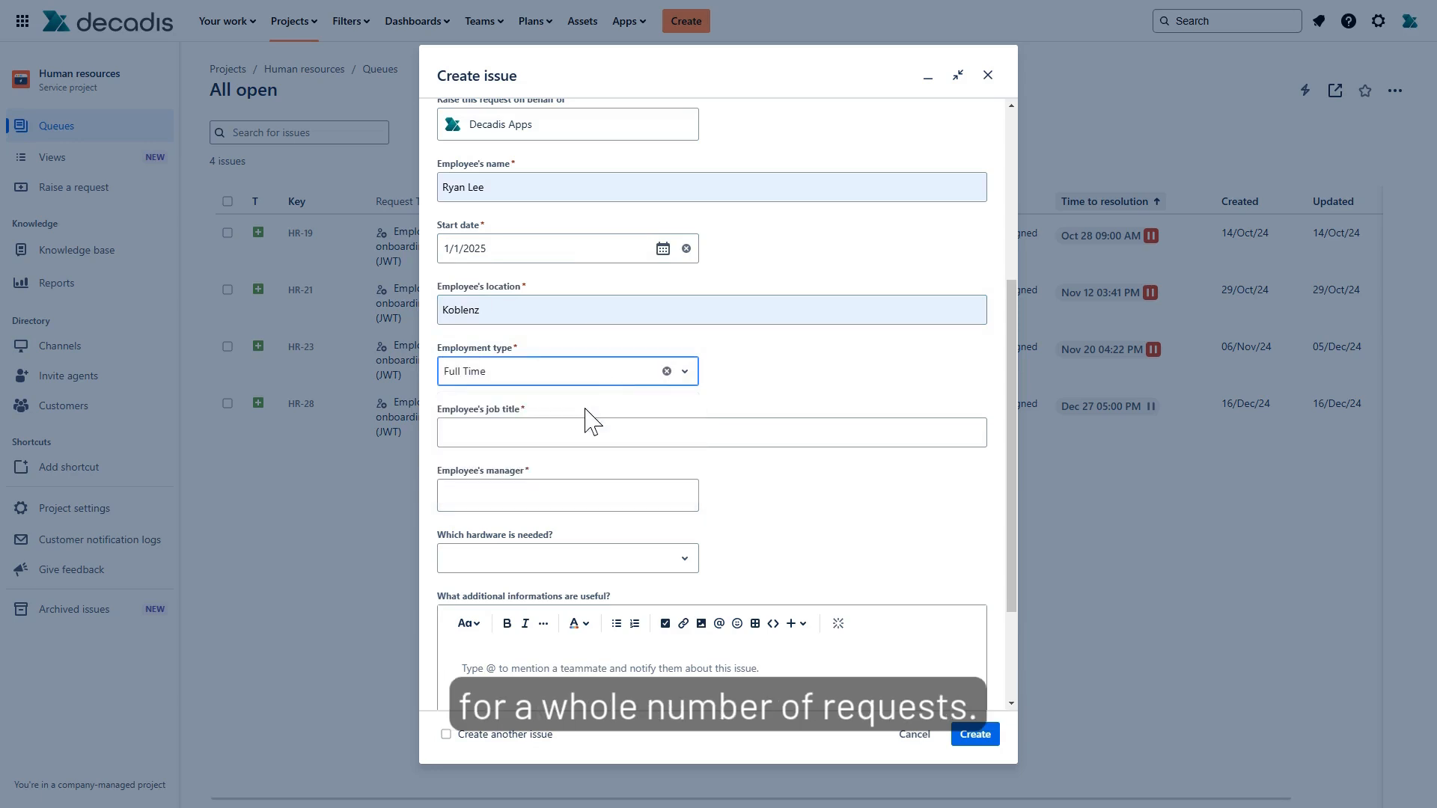
{"action": "left_click", "coordinate": [586, 427]}
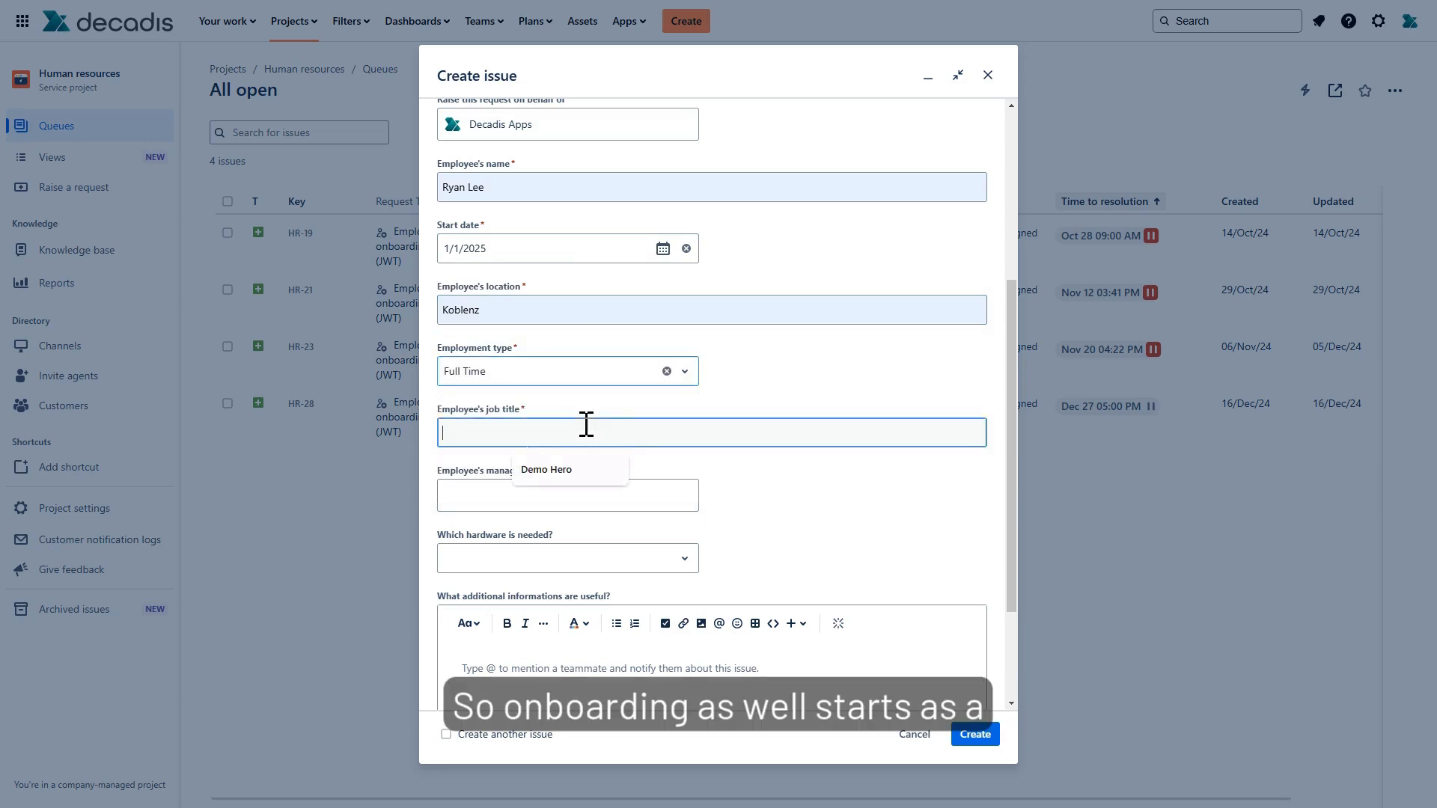
{"action": "left_click", "coordinate": [567, 471]}
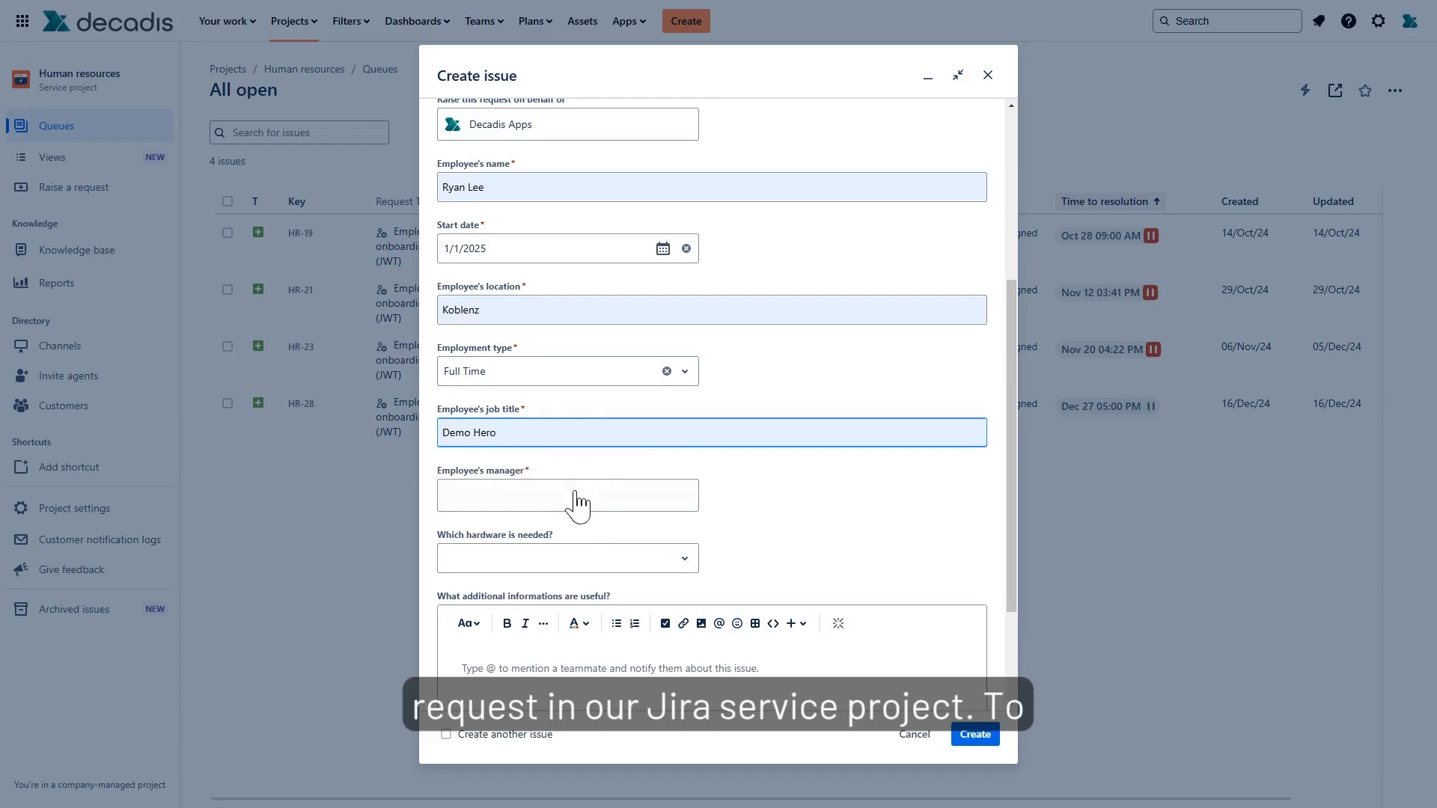
Step: Find and assign the employee's manager in the onboarding request
{"action": "left_click", "coordinate": [579, 497]}
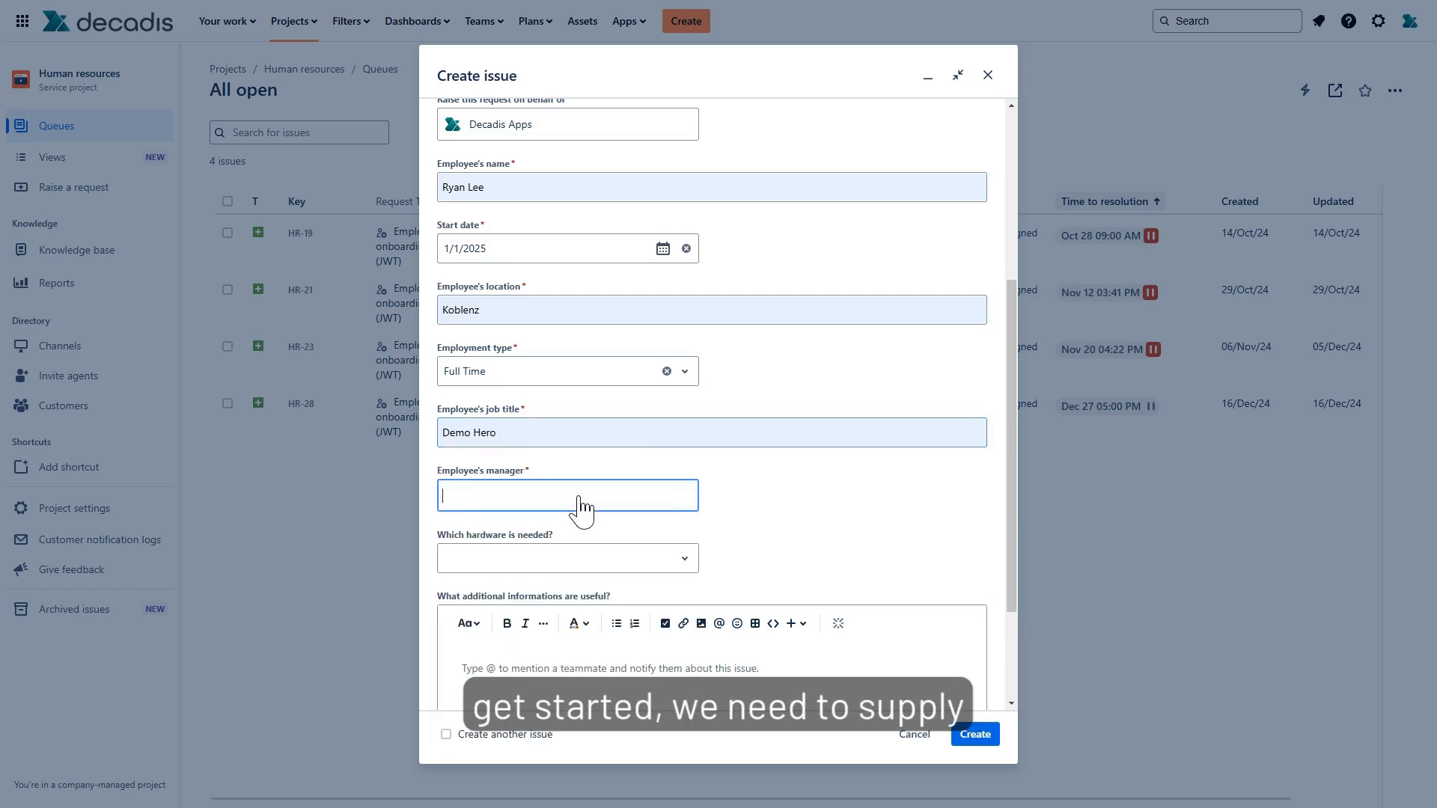
{"action": "type", "text": "Ala"}
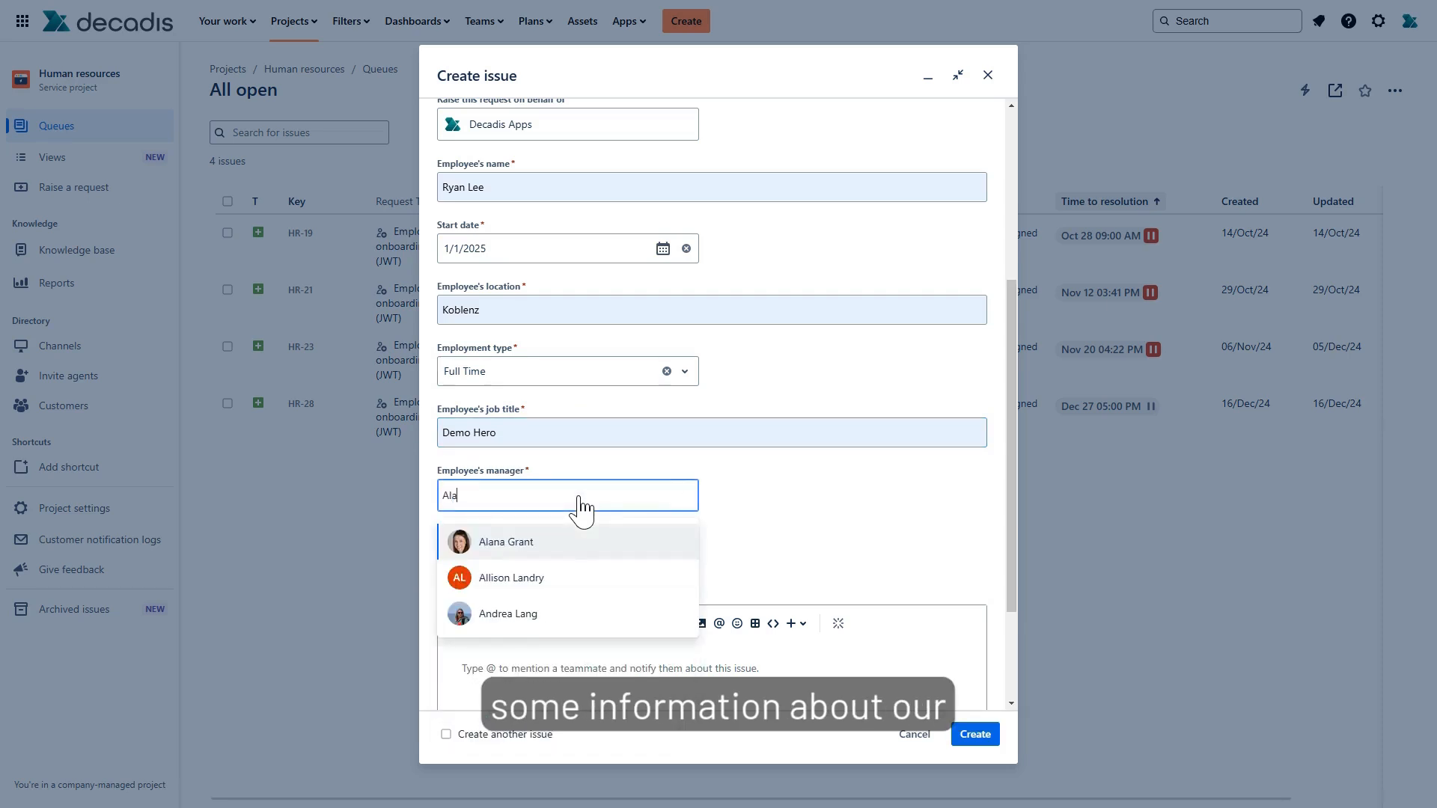
{"action": "left_click", "coordinate": [557, 546]}
Step: Choose Notebook Windows, Cellphone and Headset as the needed hardware and create the issue
{"action": "left_click", "coordinate": [577, 560]}
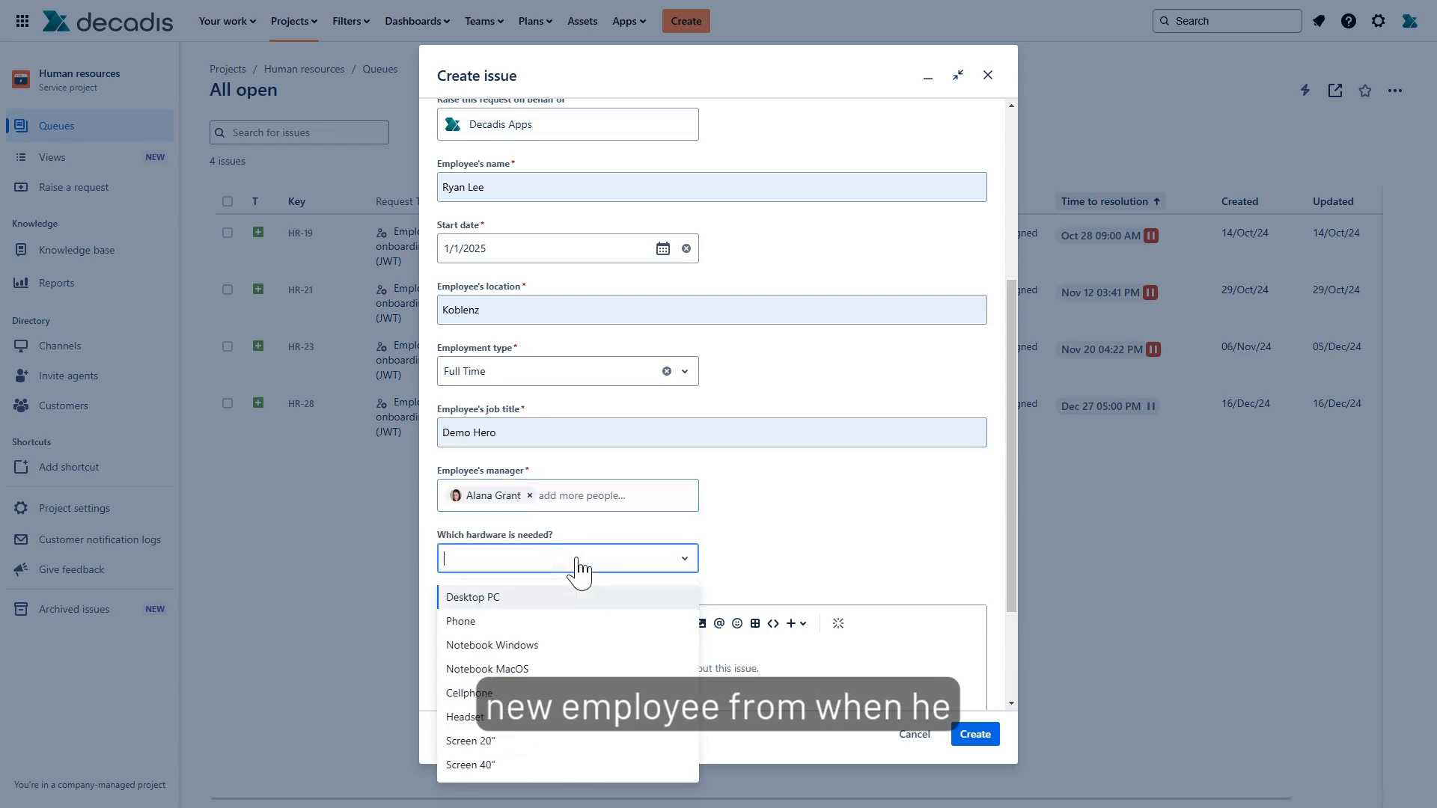
{"action": "left_click", "coordinate": [554, 645]}
{"action": "left_click", "coordinate": [581, 566]}
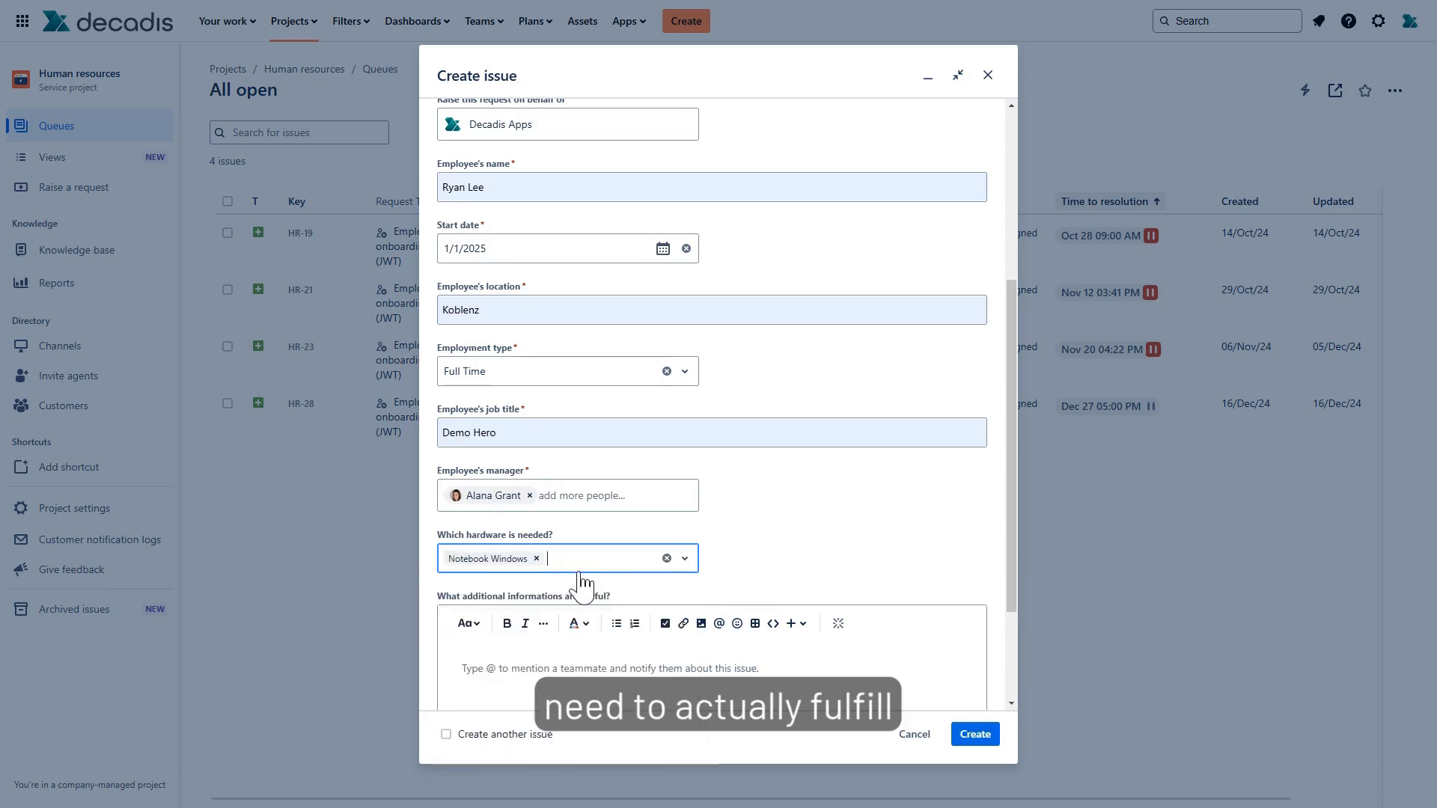
{"action": "left_click", "coordinate": [584, 567]}
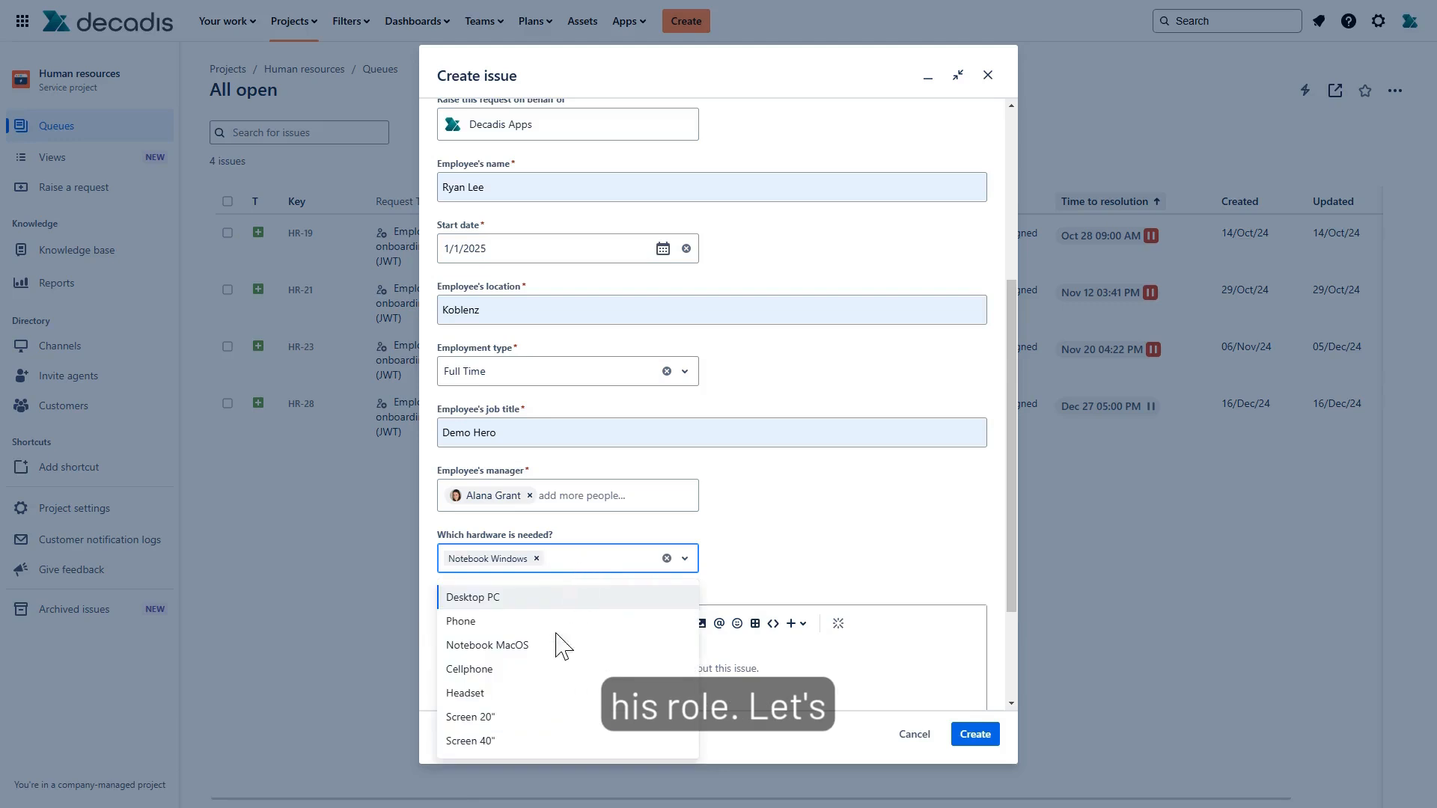
{"action": "left_click", "coordinate": [537, 671]}
{"action": "left_click", "coordinate": [631, 563]}
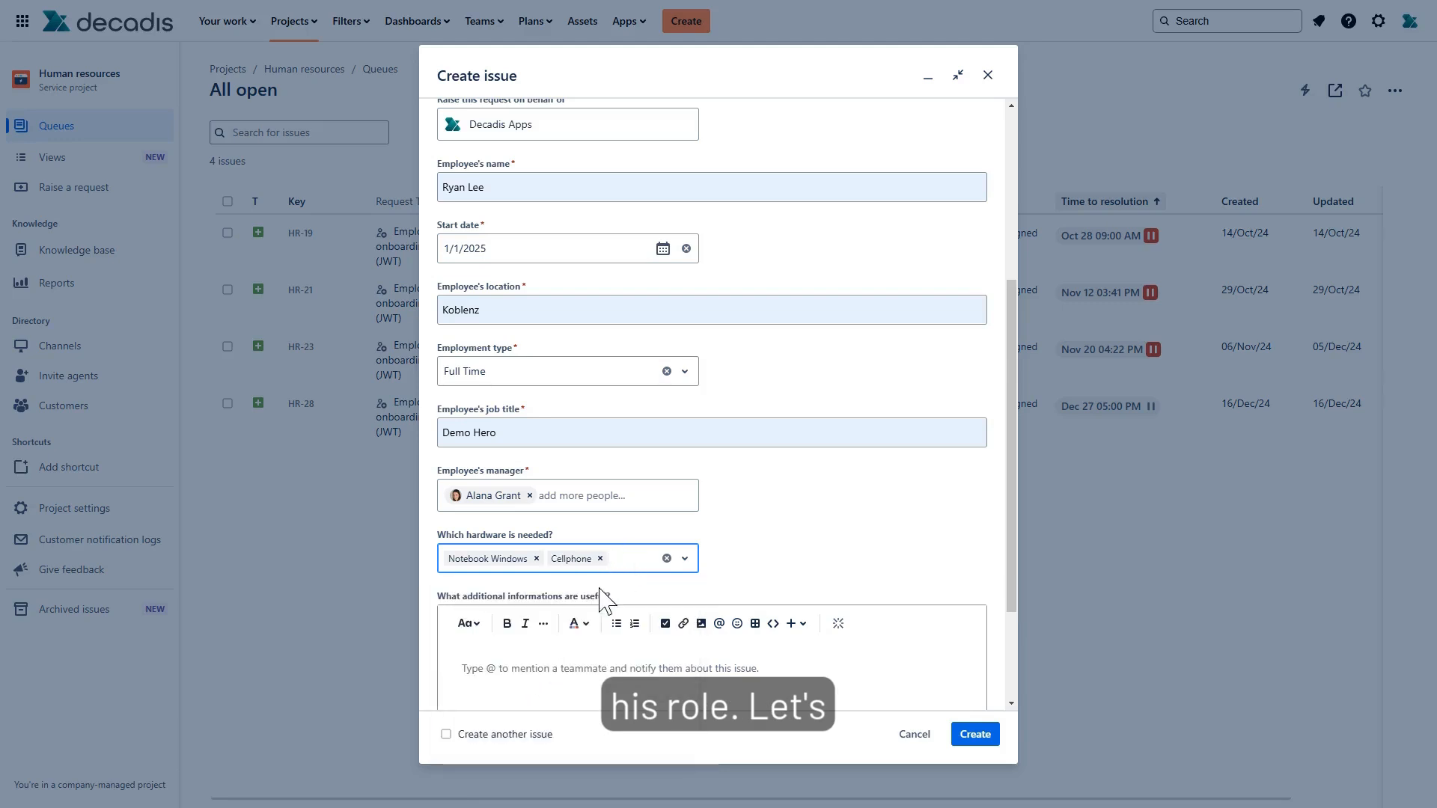
{"action": "left_click", "coordinate": [634, 568]}
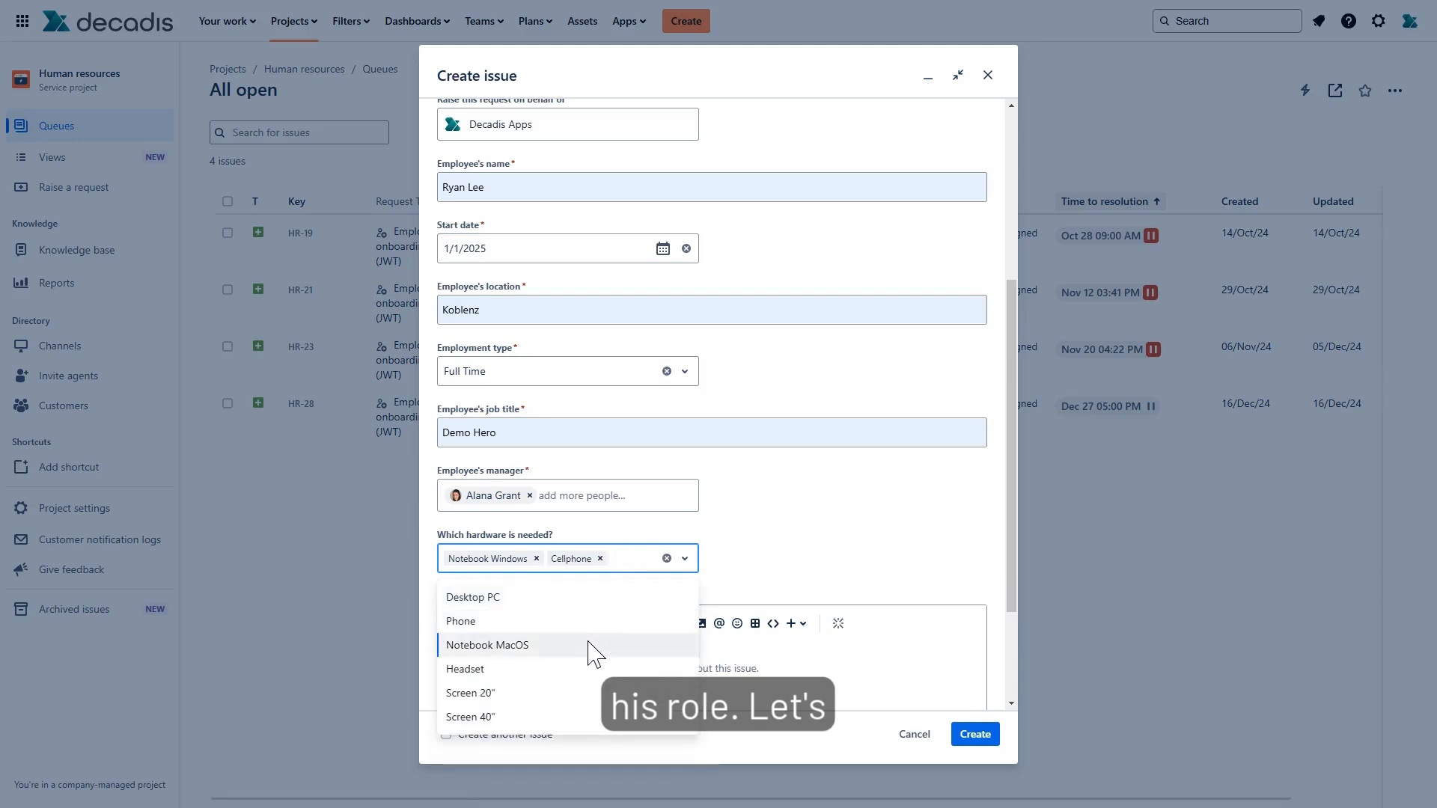
{"action": "left_click", "coordinate": [578, 676]}
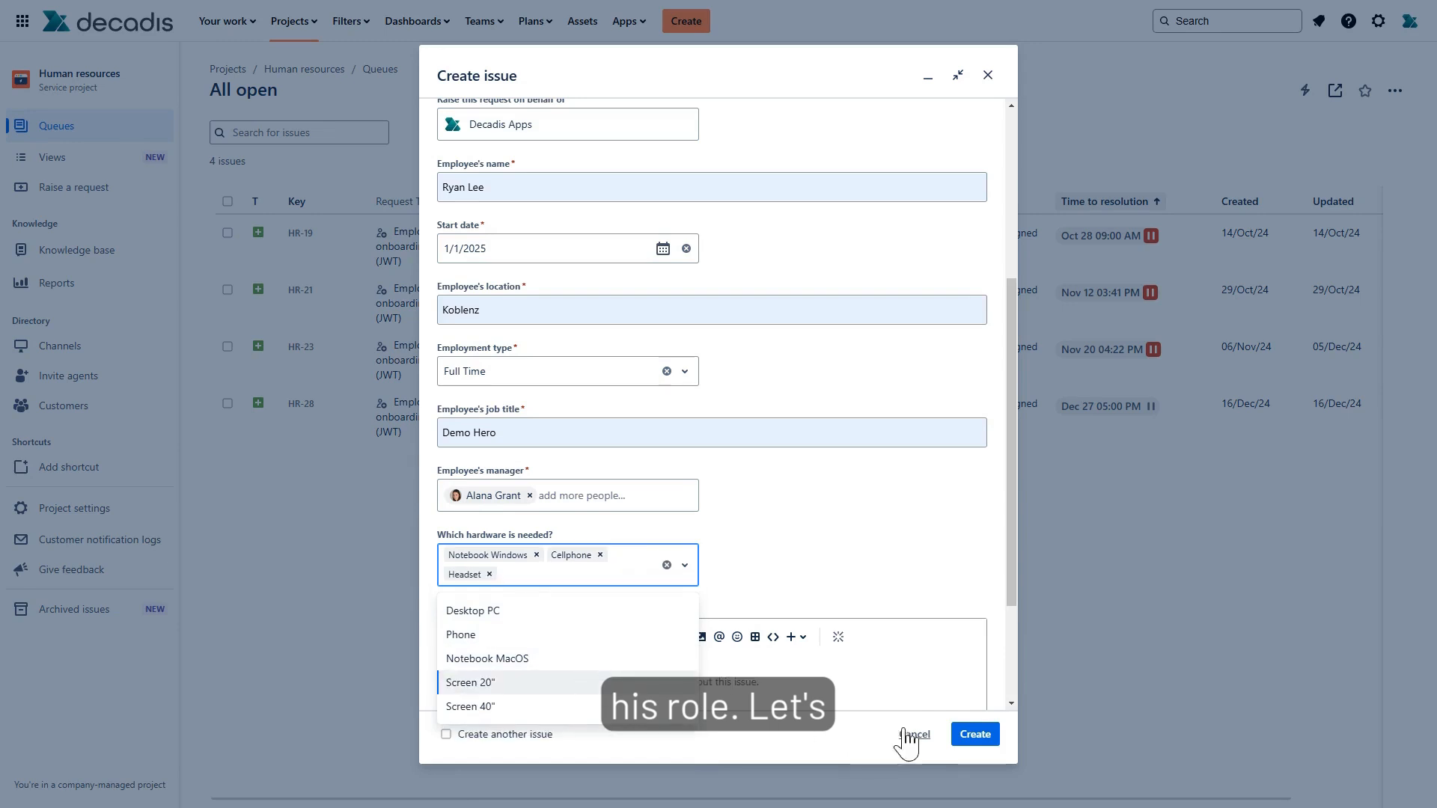
{"action": "left_click", "coordinate": [972, 737]}
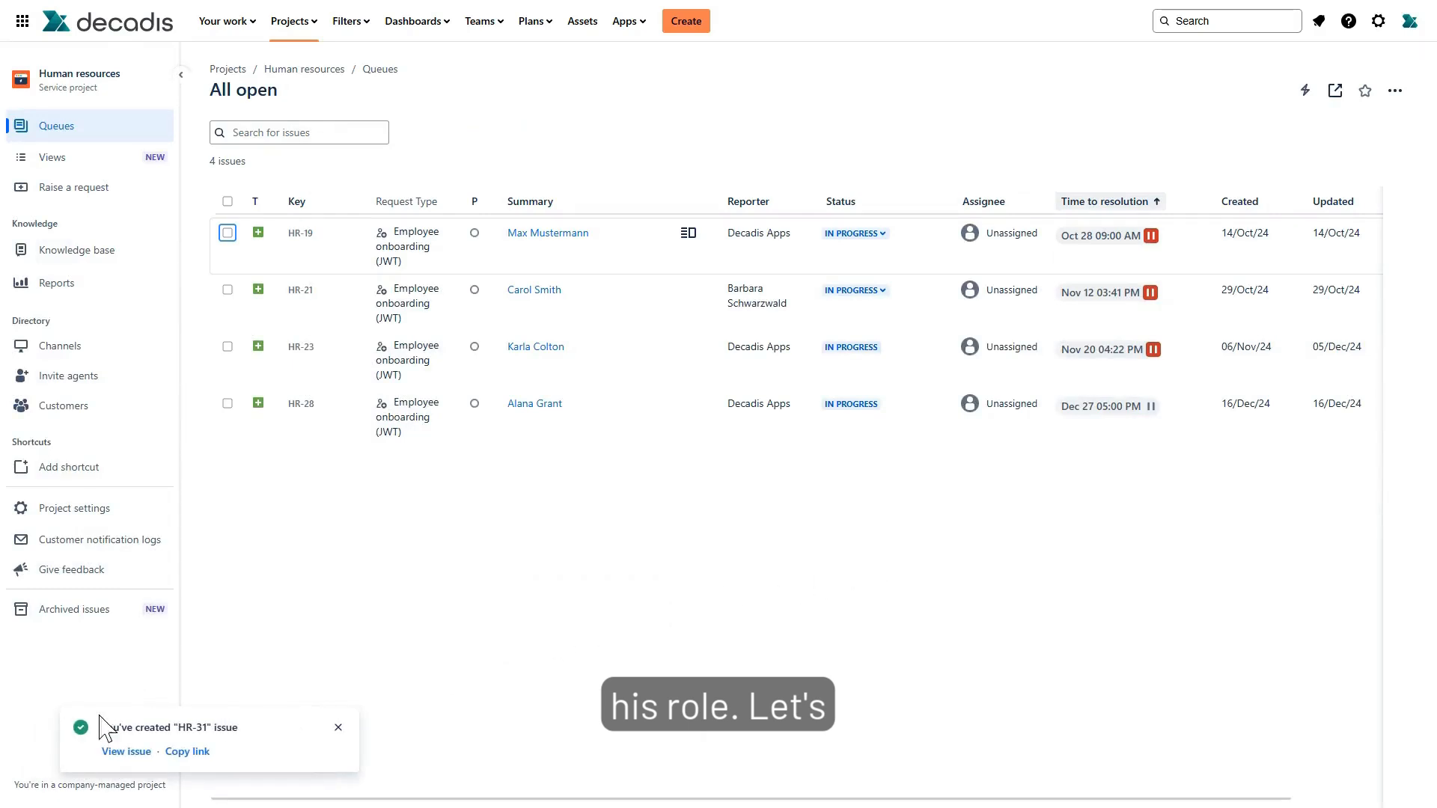
Step: Open the newly created onboarding issue and review its watchers and the internal note in its comments
{"action": "left_click", "coordinate": [126, 753]}
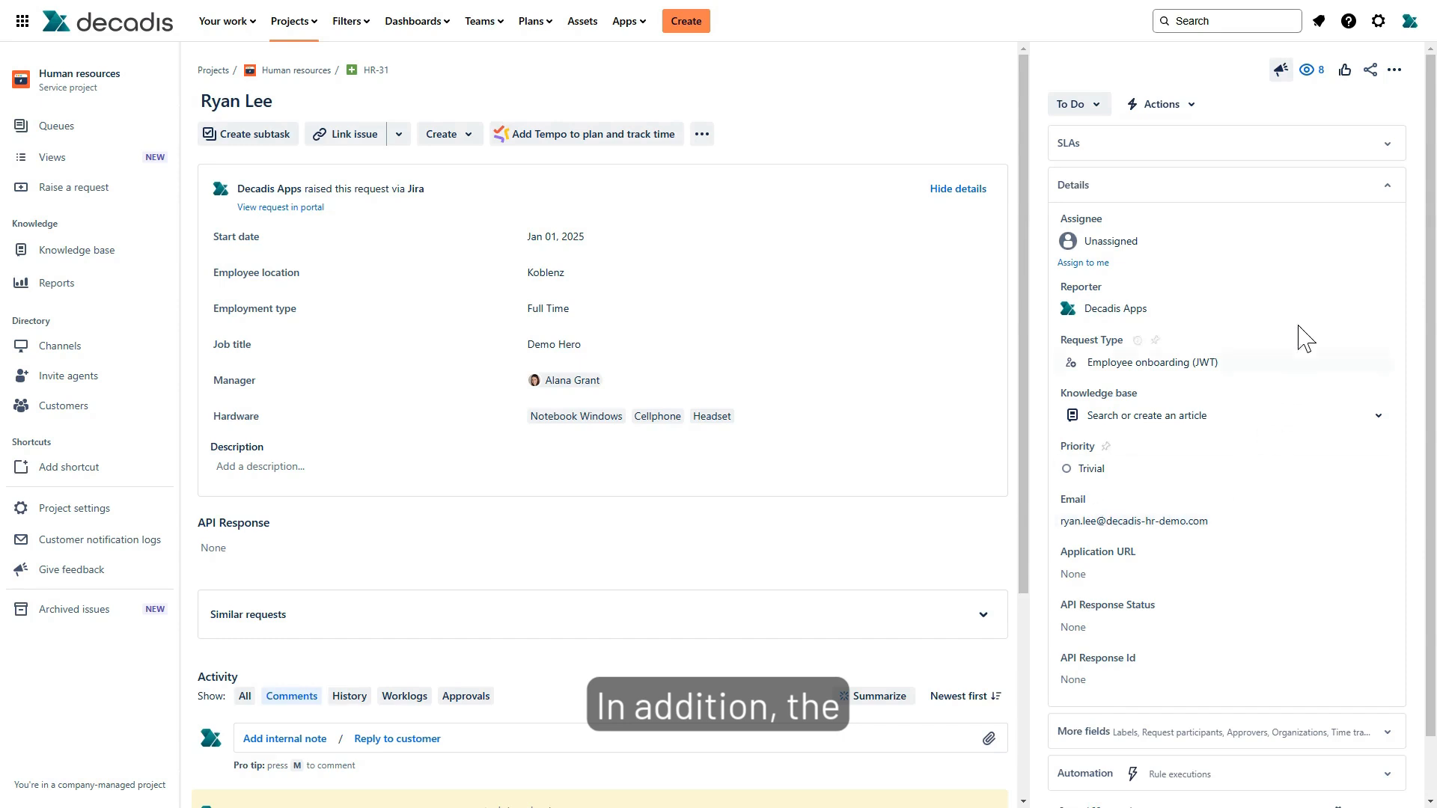
{"action": "left_click", "coordinate": [1307, 74]}
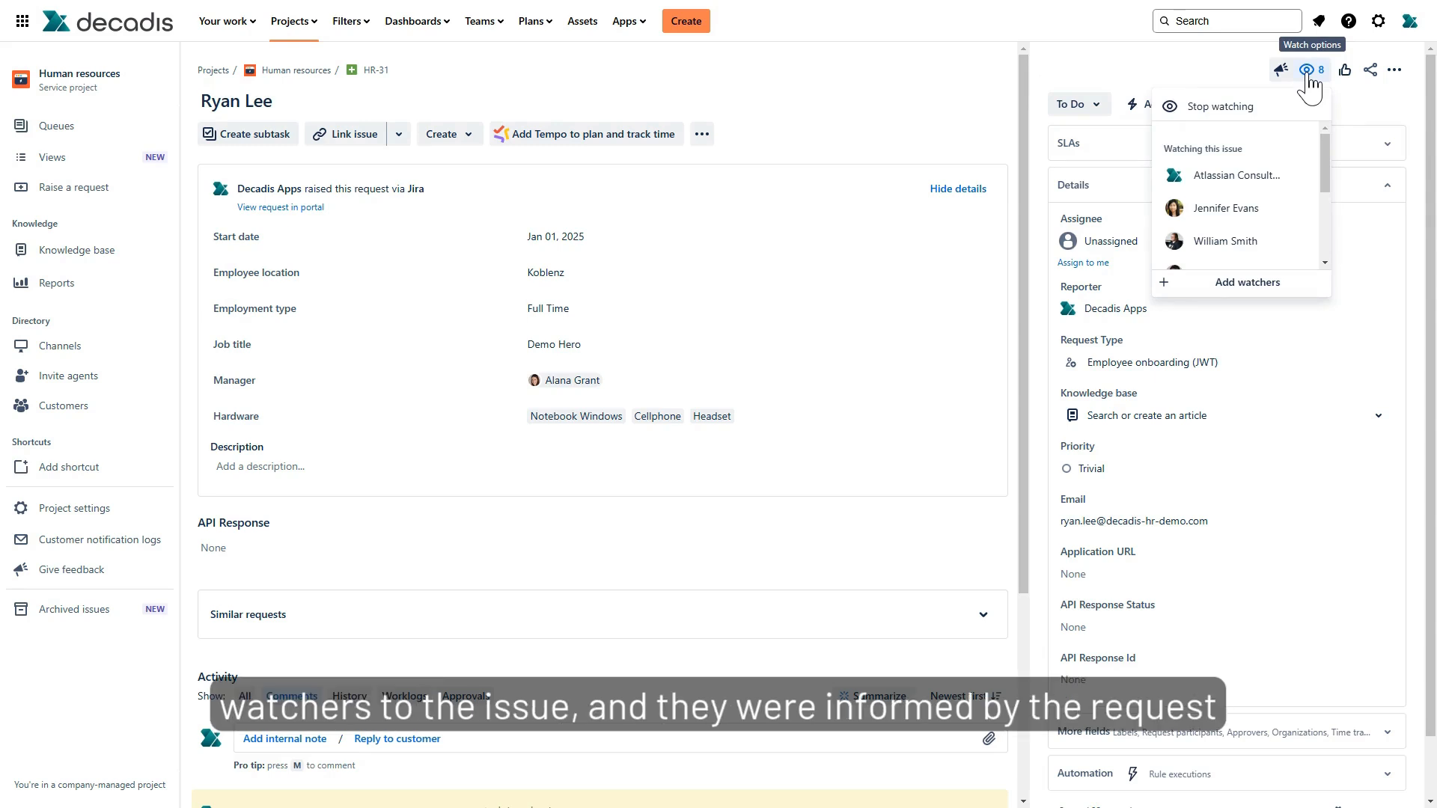
{"action": "left_click", "coordinate": [1155, 78]}
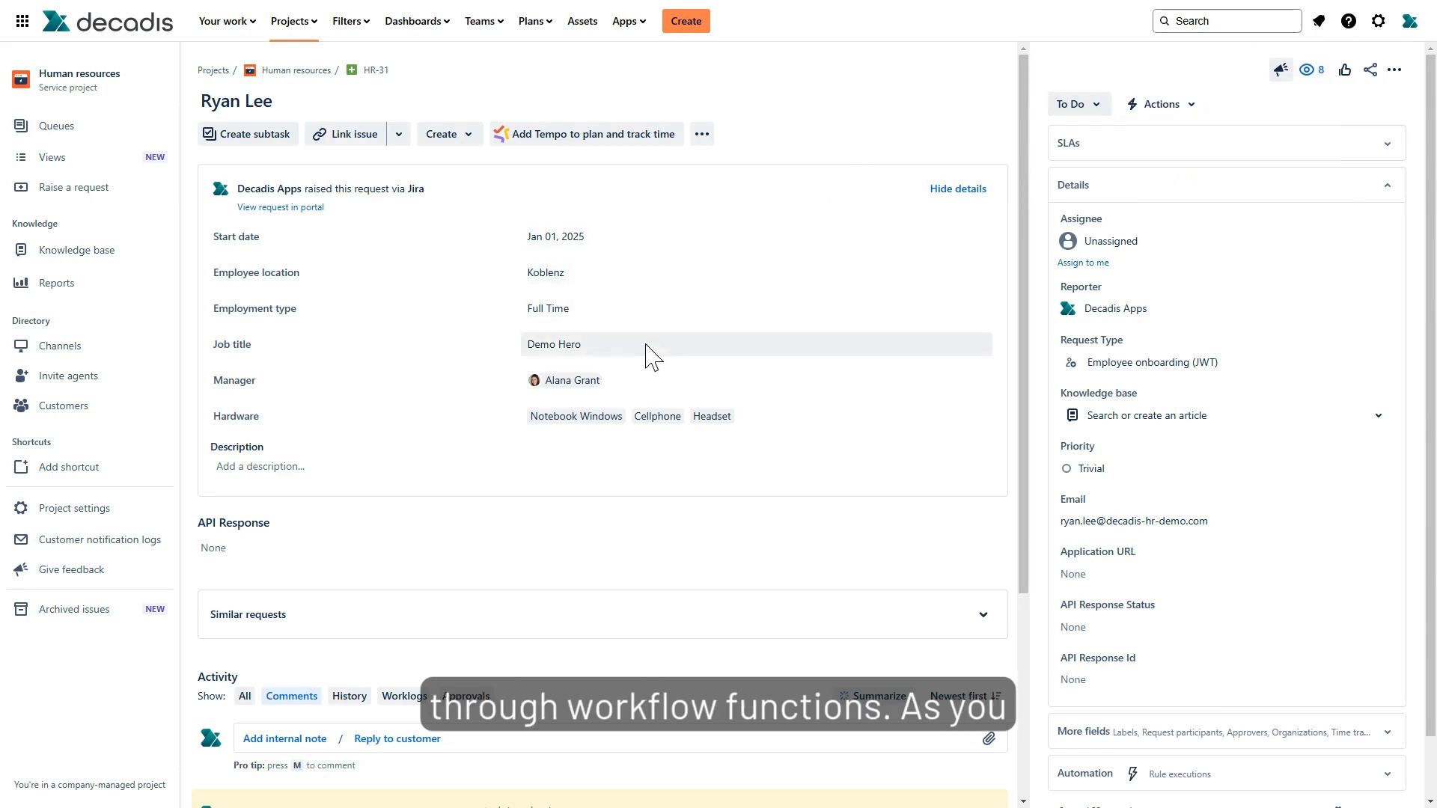
{"action": "scroll", "coordinate": [642, 356], "scroll_direction": "down", "scroll_amount": 3}
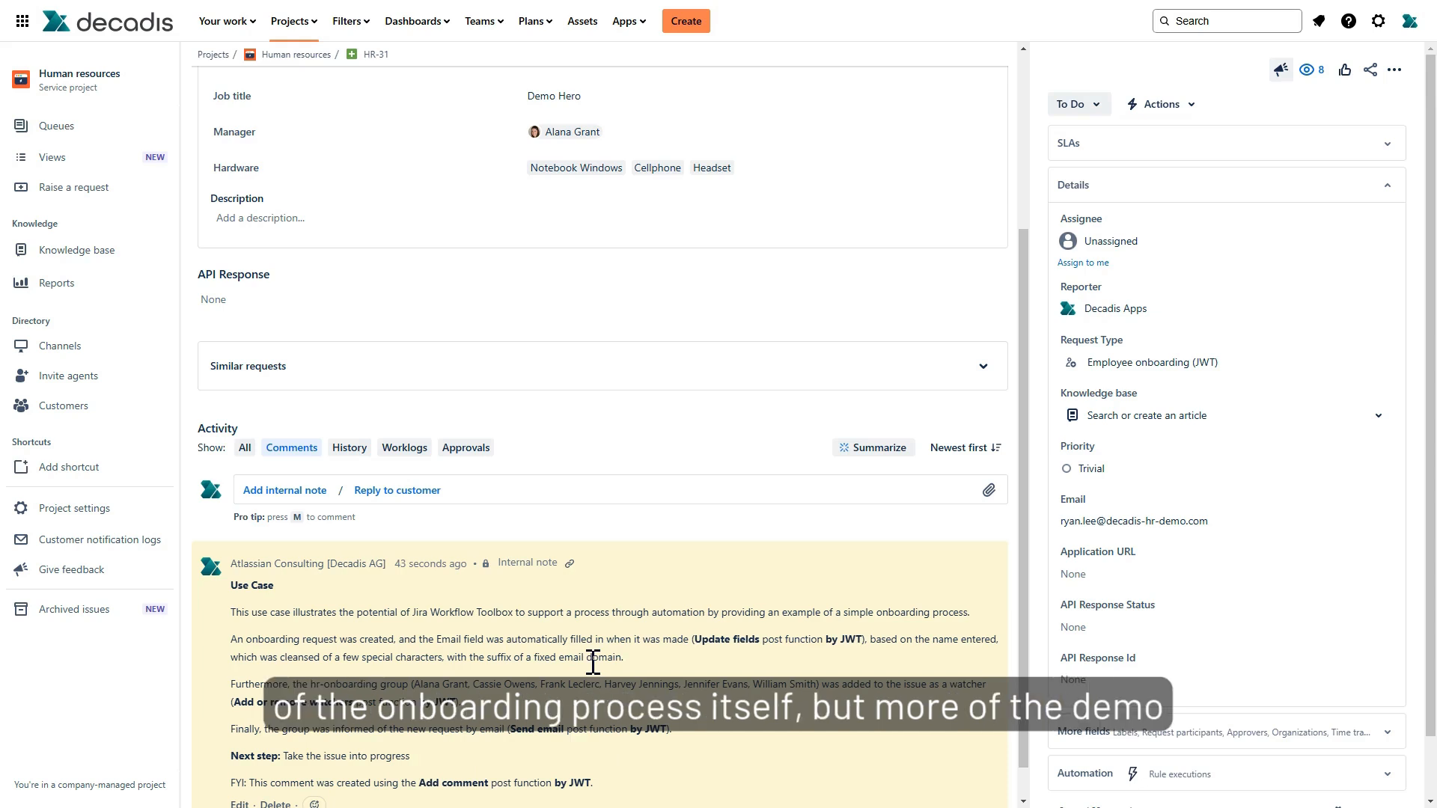
{"action": "scroll", "coordinate": [593, 661], "scroll_direction": "up", "scroll_amount": 3}
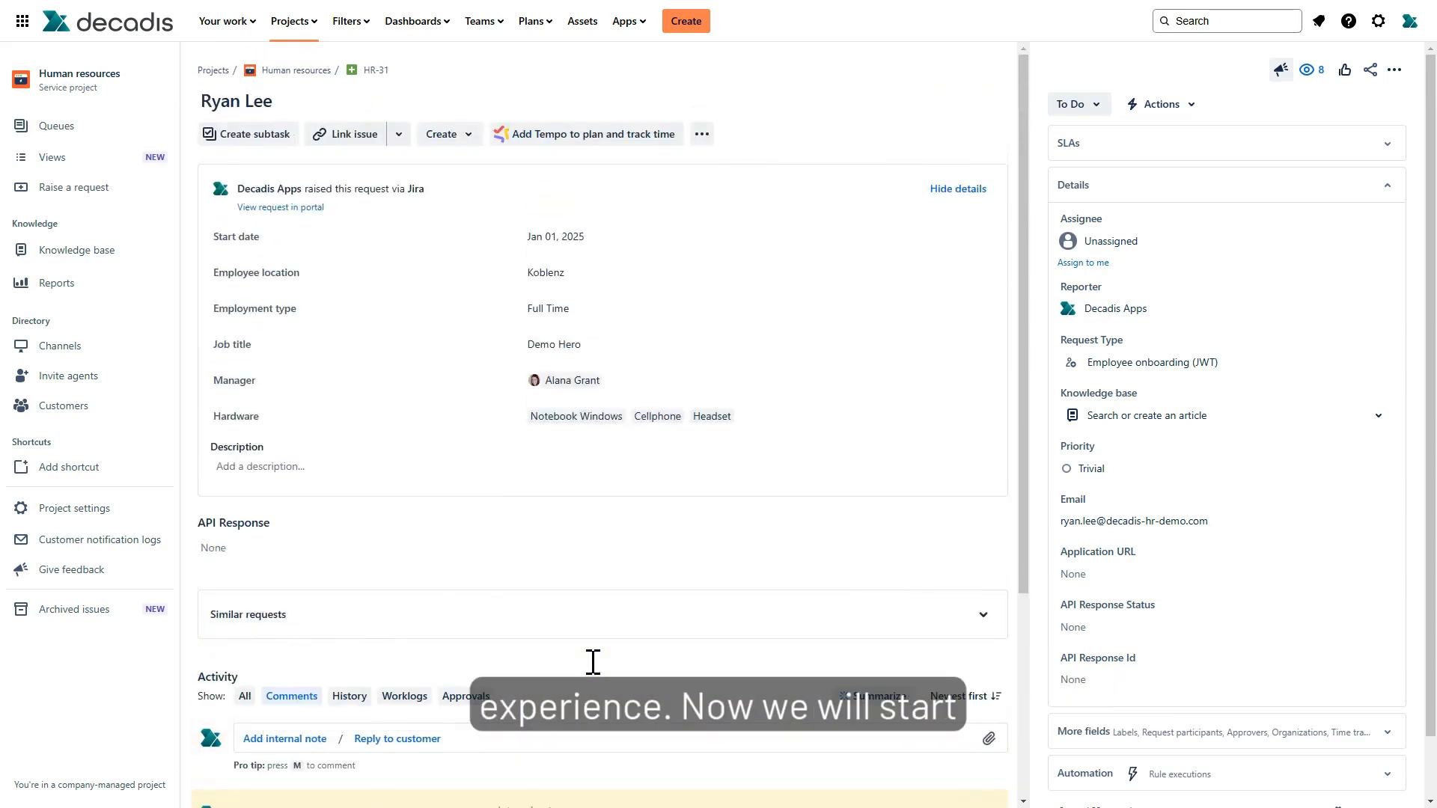
Step: Transition the onboarding request from To Do to In Progress and review its linked IT issues
{"action": "left_click", "coordinate": [1076, 105]}
{"action": "left_click", "coordinate": [1083, 139]}
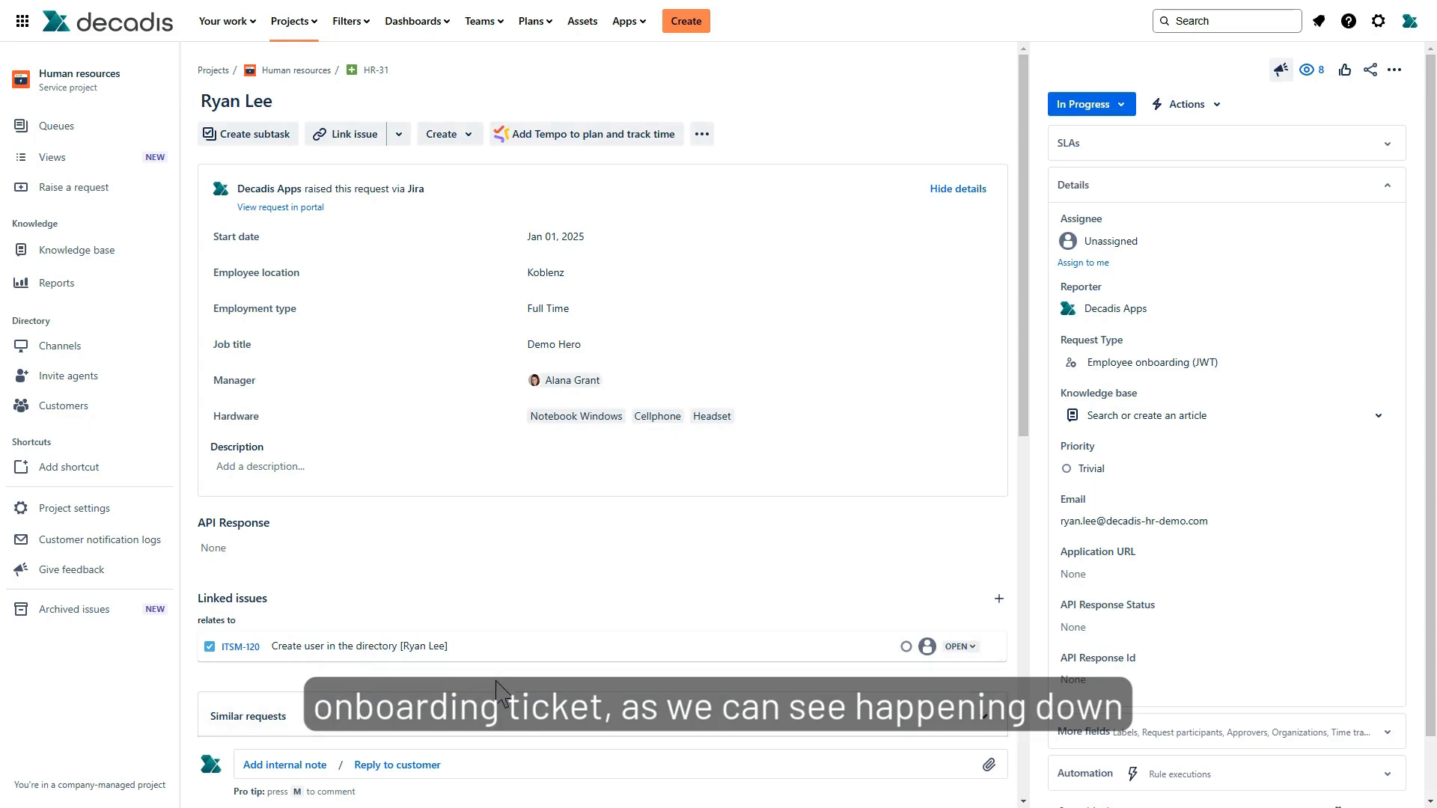
{"action": "scroll", "coordinate": [494, 621], "scroll_direction": "down", "scroll_amount": 1}
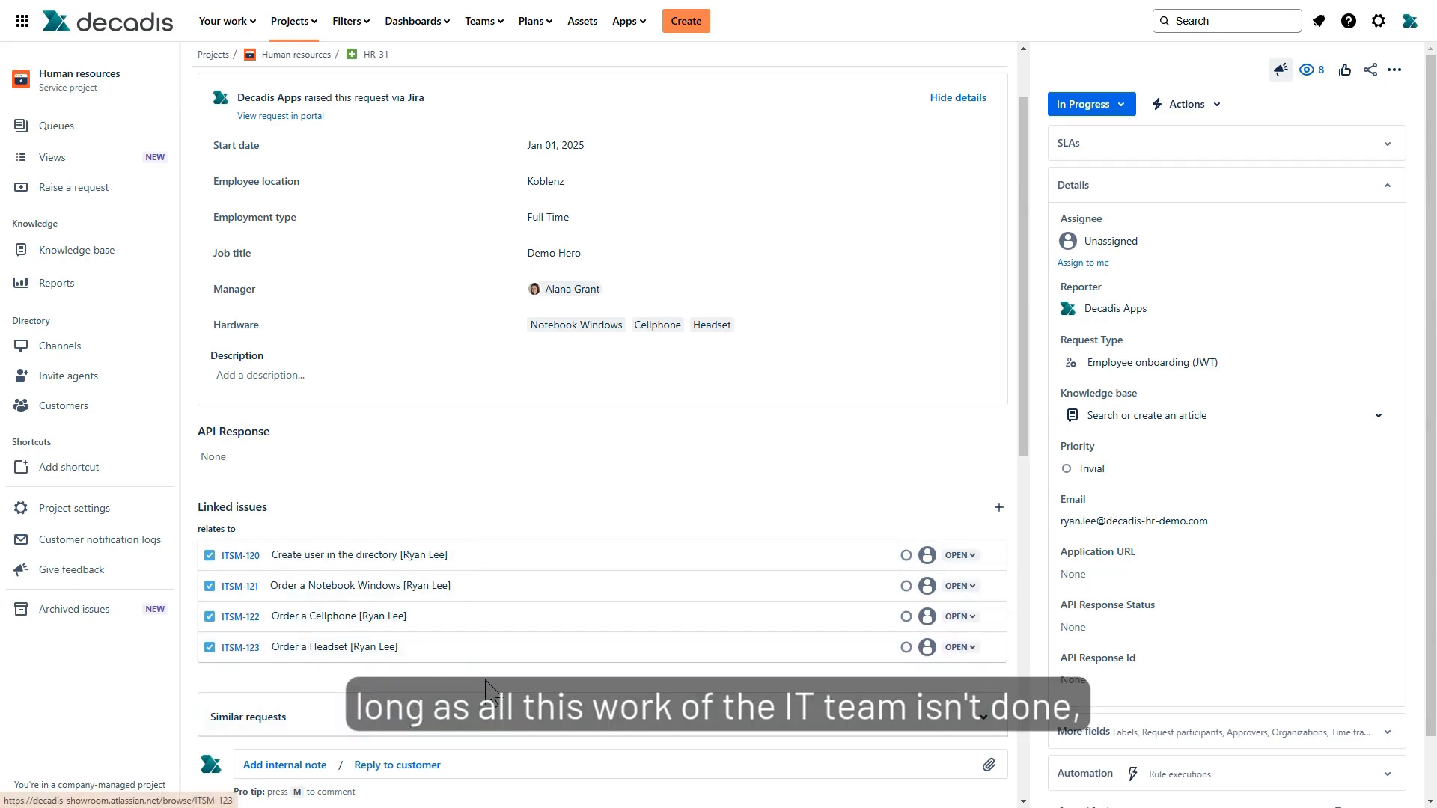
Step: Check the onboarding request's available transitions and open the linked "Create user in the directory" issue
{"action": "left_click", "coordinate": [1127, 118]}
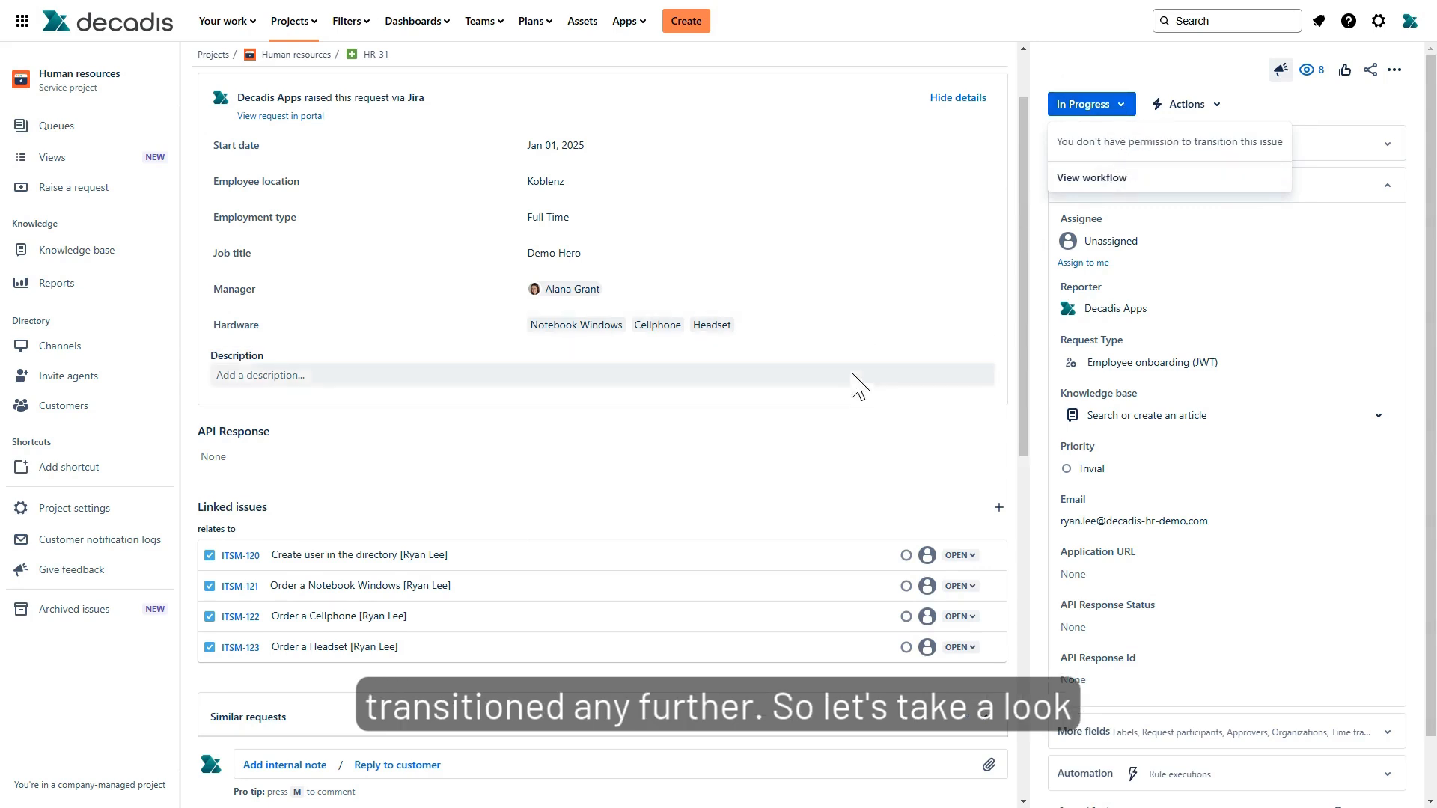
{"action": "scroll", "coordinate": [749, 389], "scroll_direction": "down", "scroll_amount": 1}
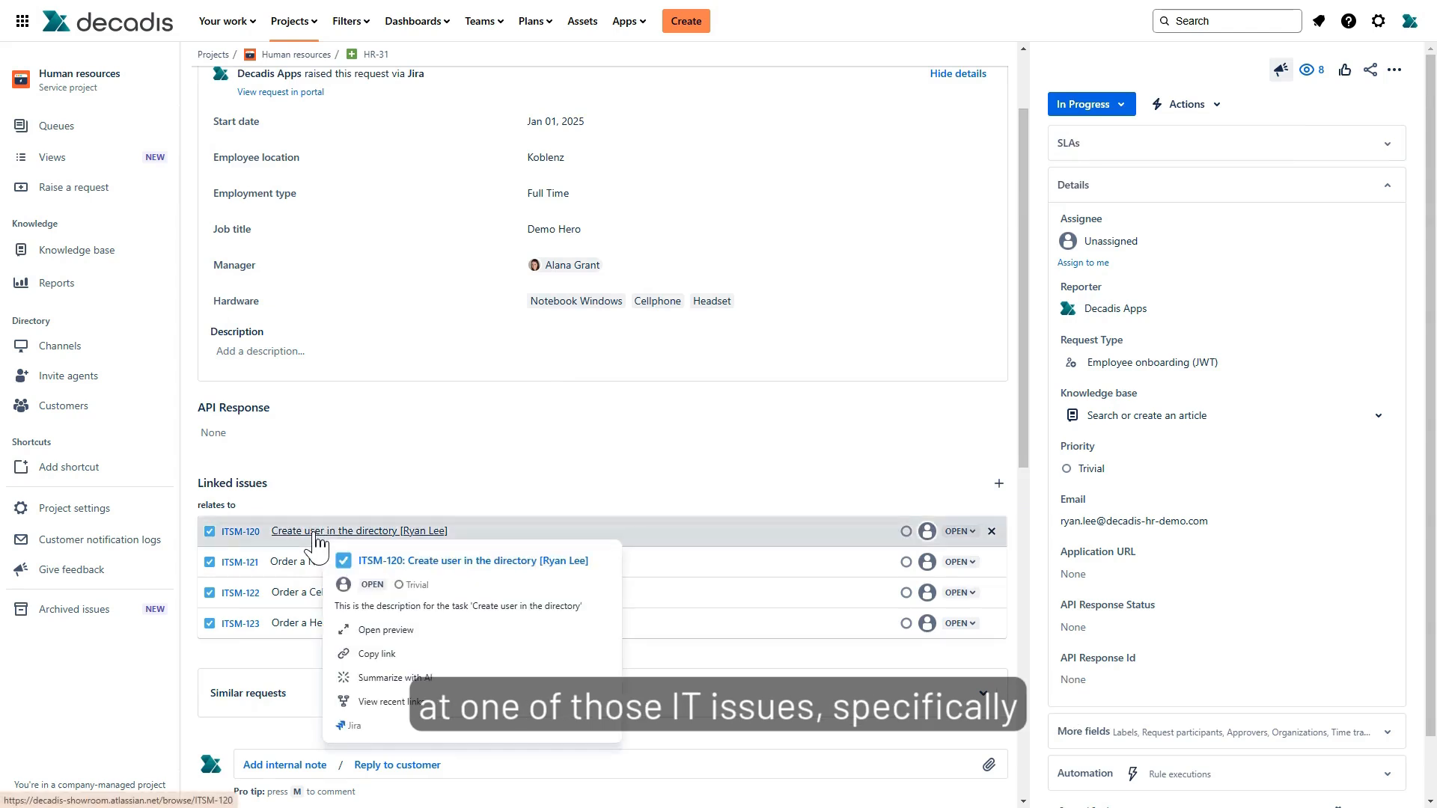
{"action": "left_click", "coordinate": [318, 533]}
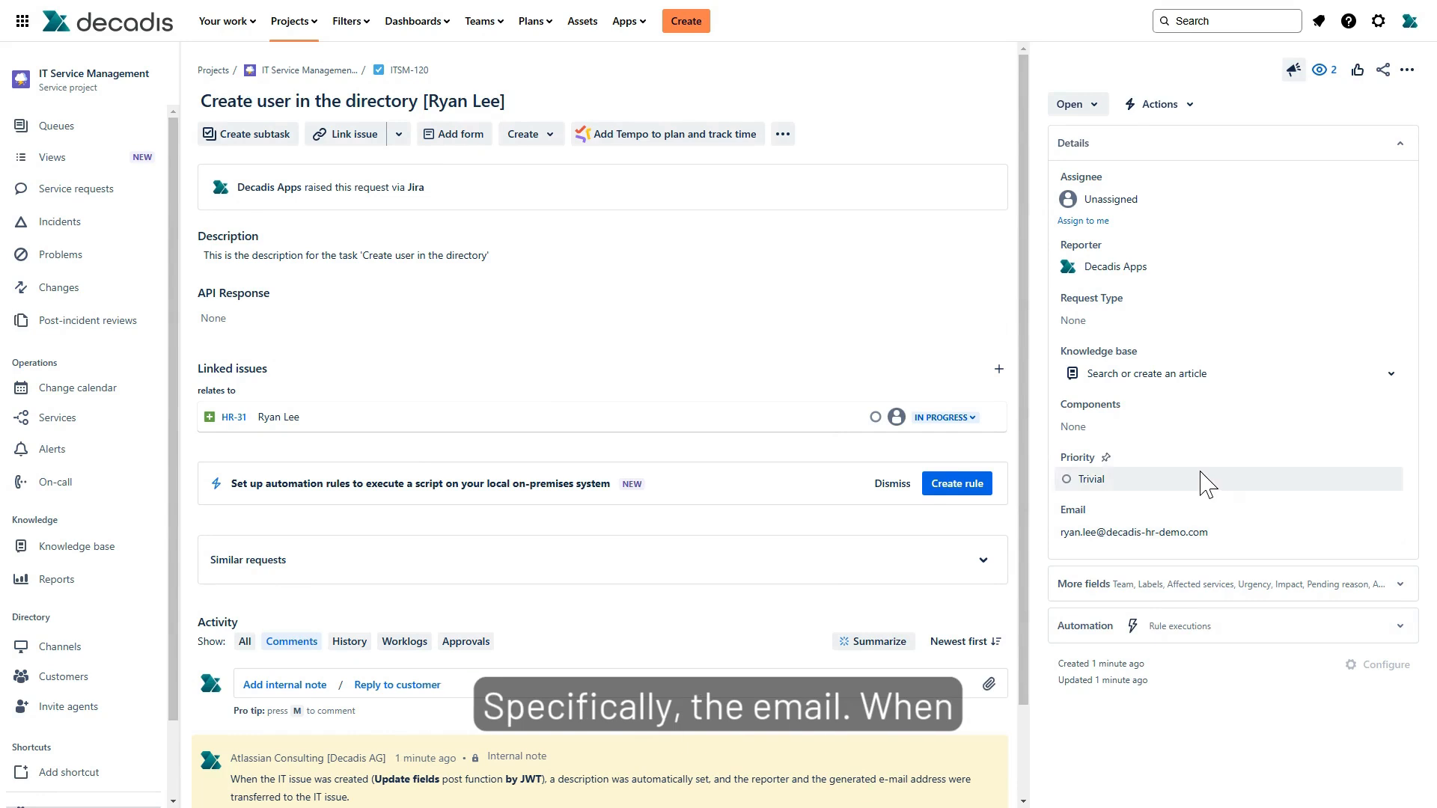
Step: Begin the Start progress transition on the IT issue and try to submit it with the Email field cleared
{"action": "left_click", "coordinate": [1083, 107]}
{"action": "left_click", "coordinate": [1110, 143]}
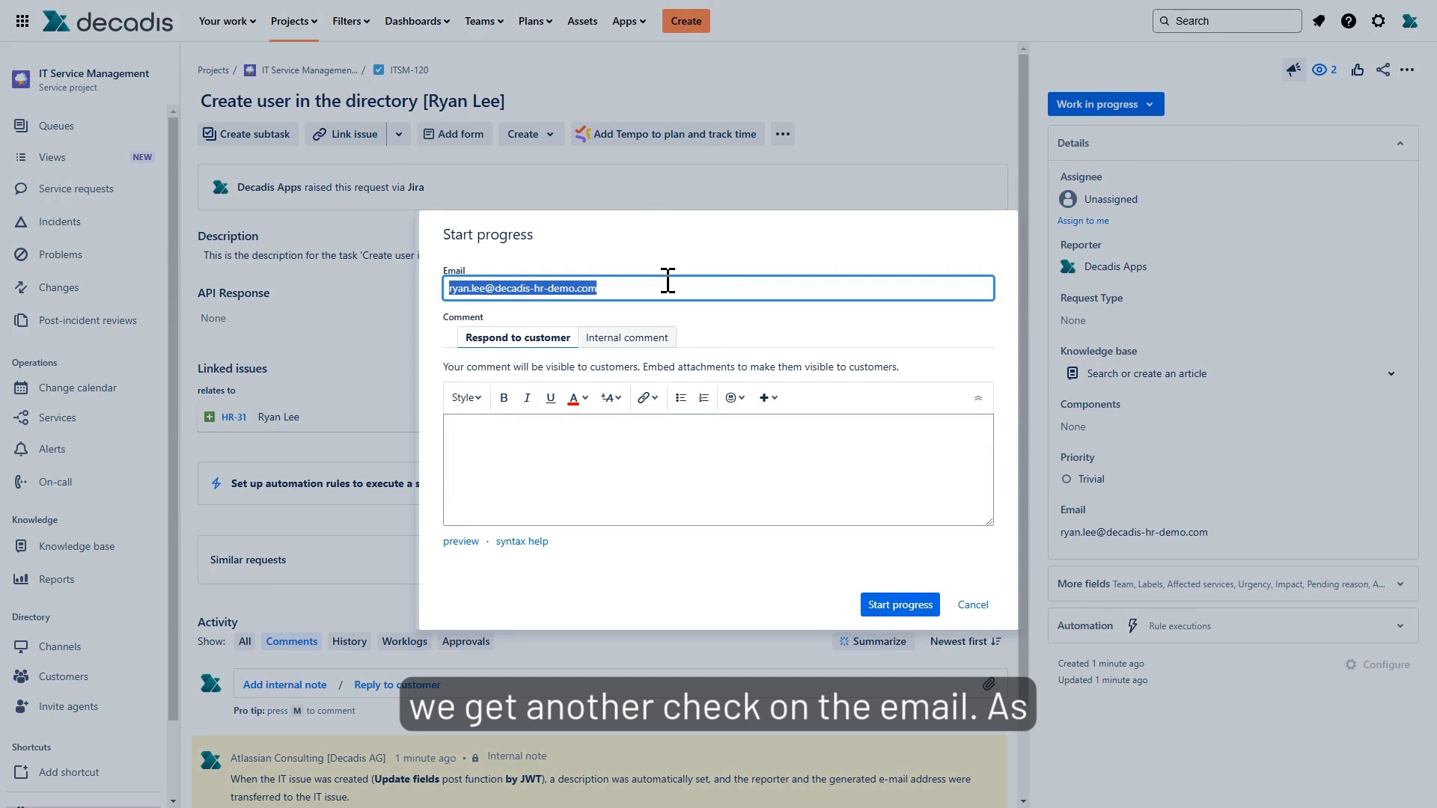
{"action": "key", "text": "BackSpace"}
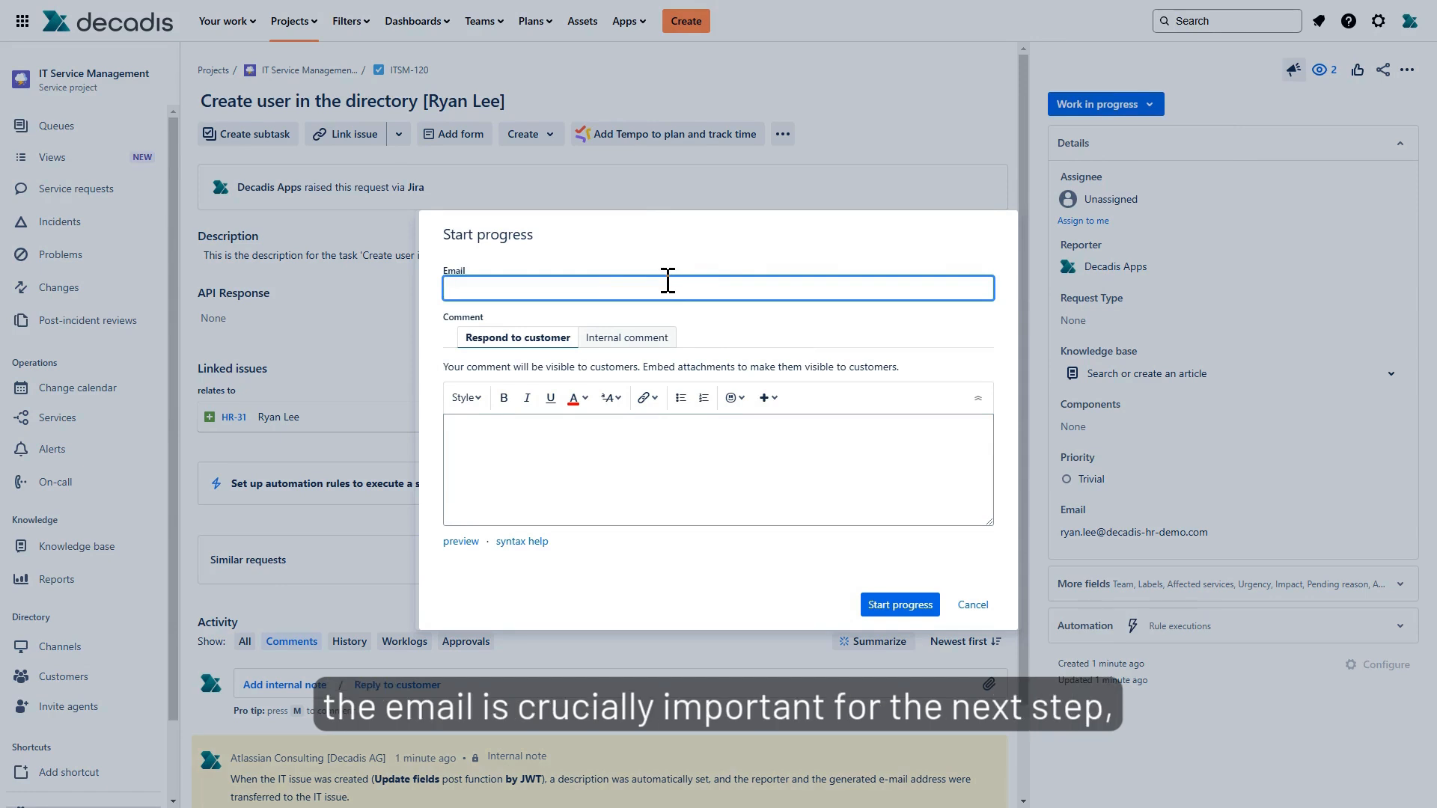
{"action": "left_click", "coordinate": [901, 609]}
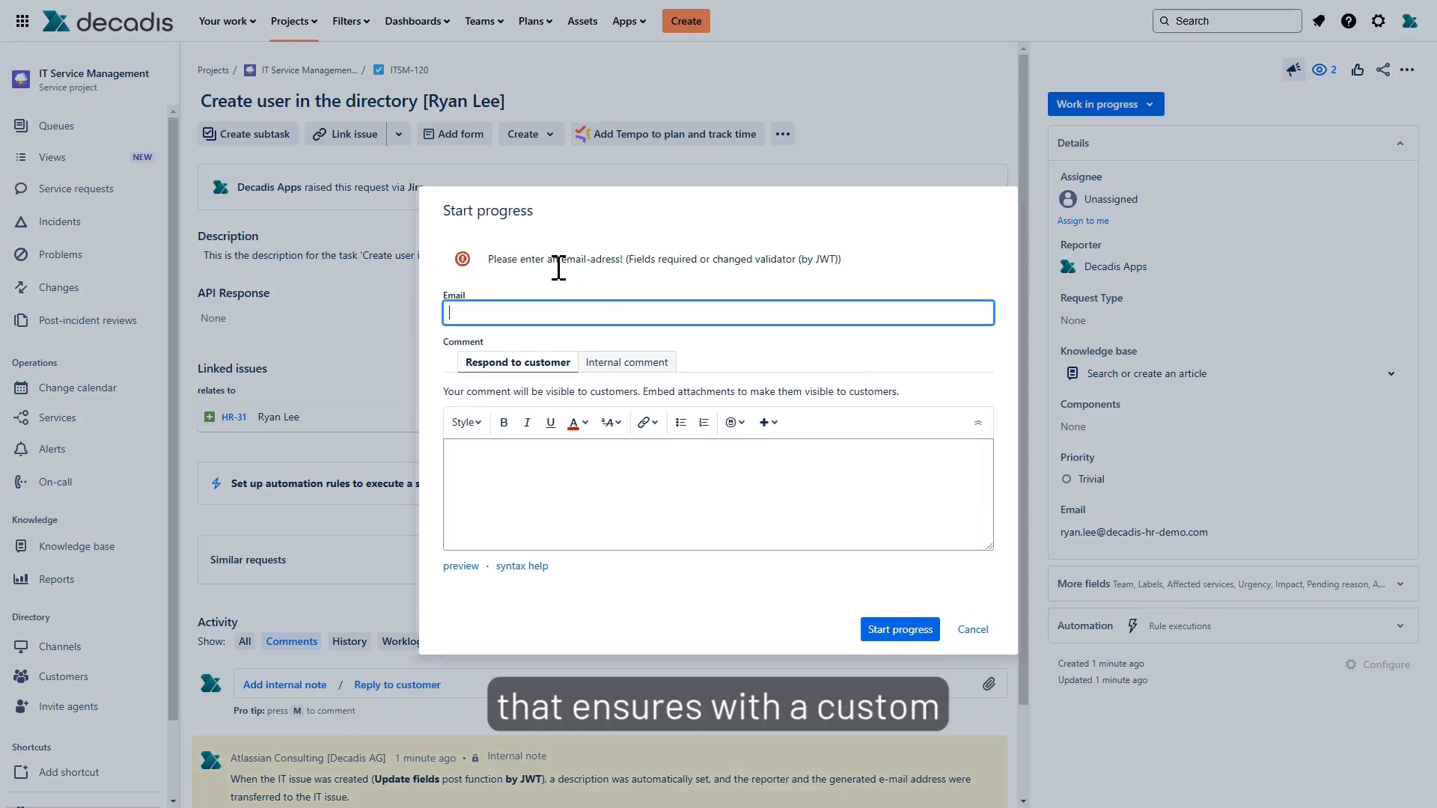
Step: Paste the employee's email address back into the Email field and submit the Start progress transition
{"action": "left_click", "coordinate": [551, 314]}
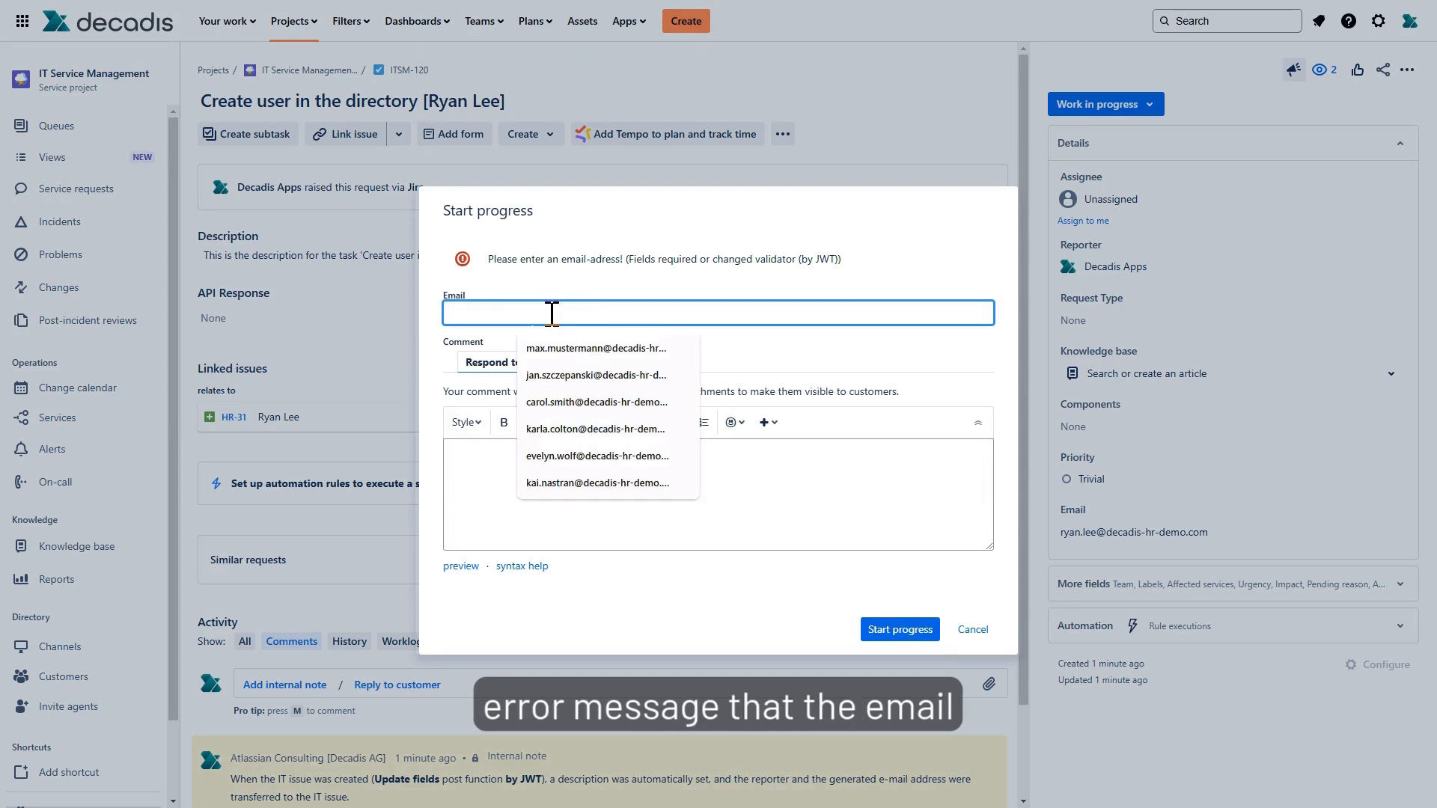
{"action": "key", "text": "ctrl+v"}
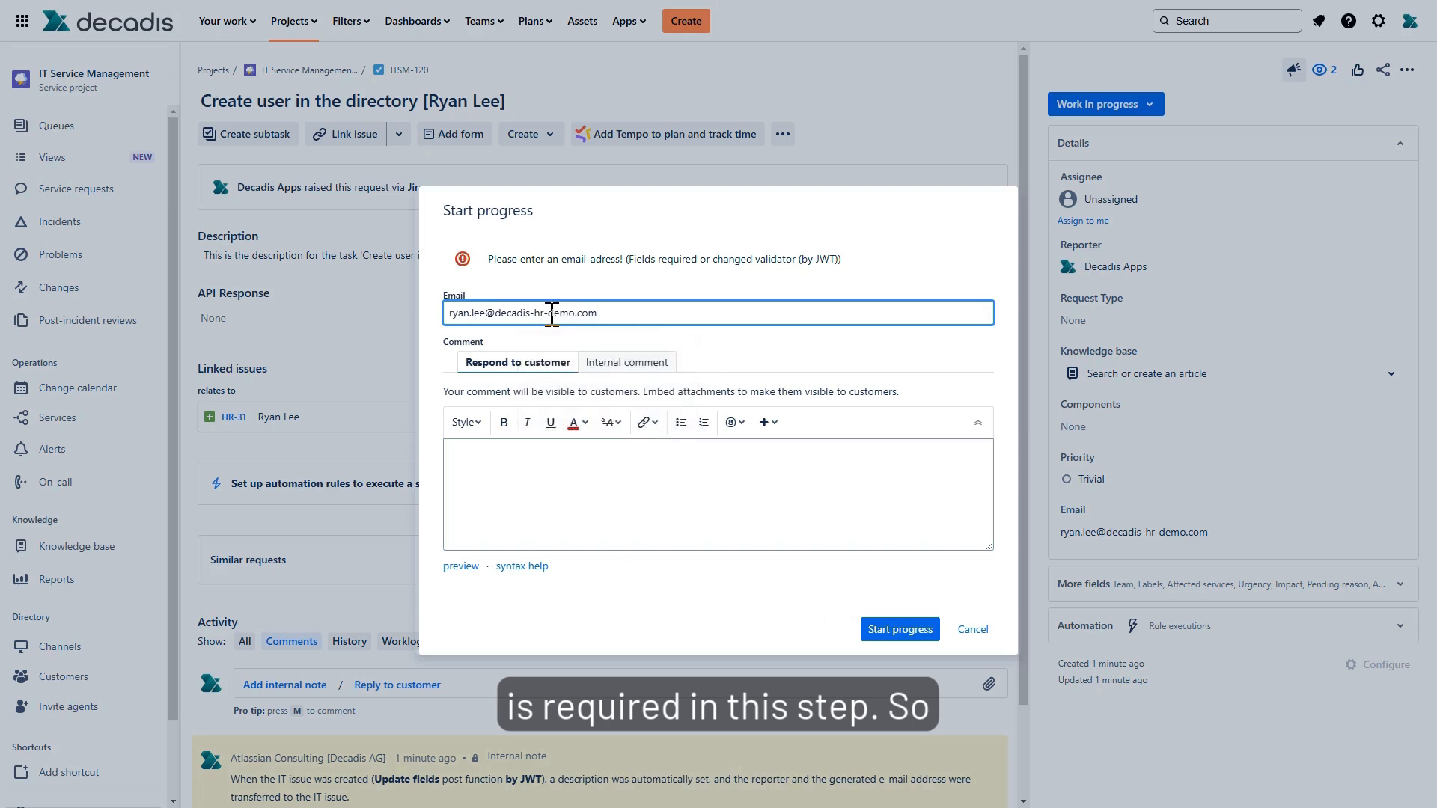
{"action": "left_click", "coordinate": [904, 633]}
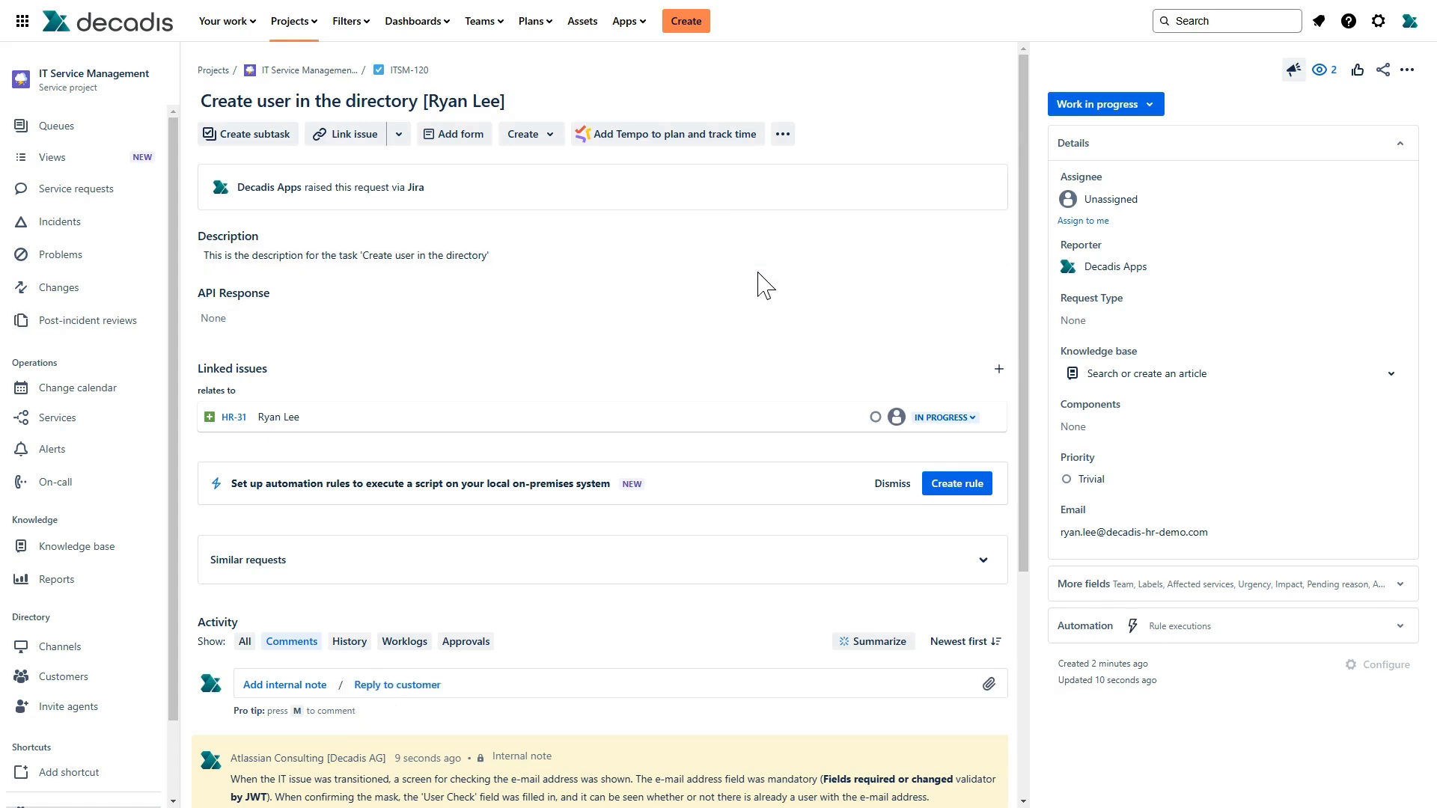
Step: Reload the IT issue and review its workflow action, available transitions and workflow diagram
{"action": "key", "text": "F5"}
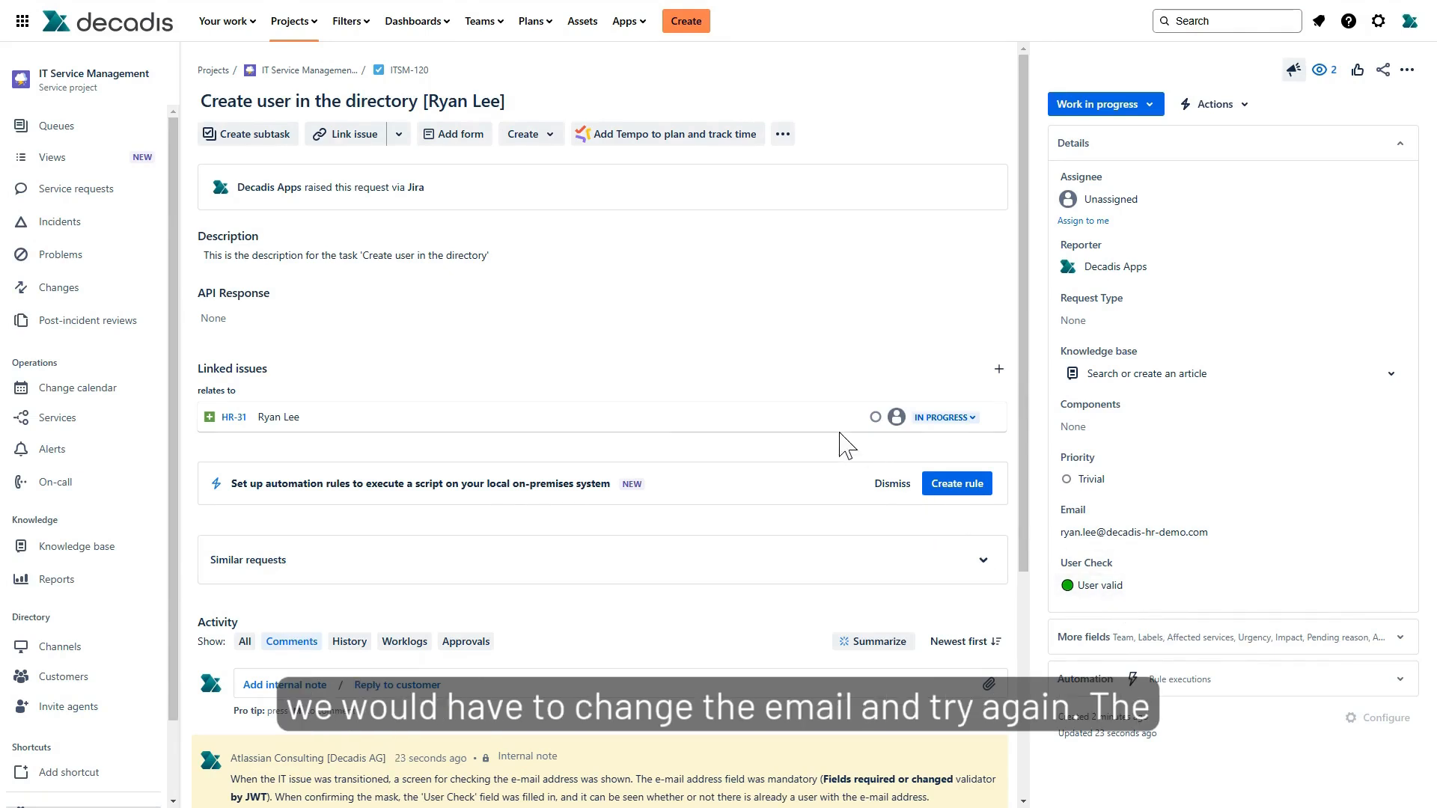
{"action": "left_click", "coordinate": [1232, 108]}
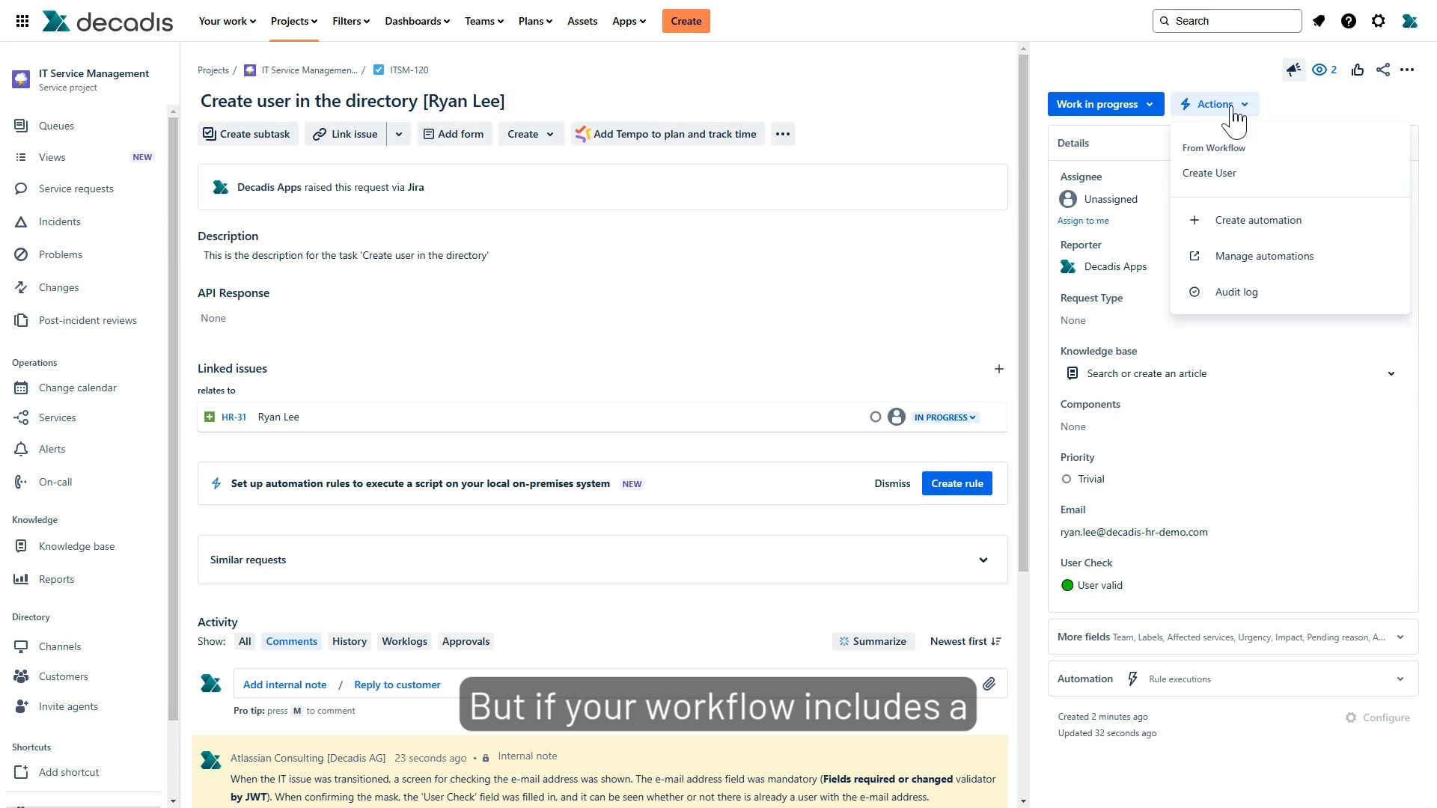
{"action": "left_click", "coordinate": [1161, 105]}
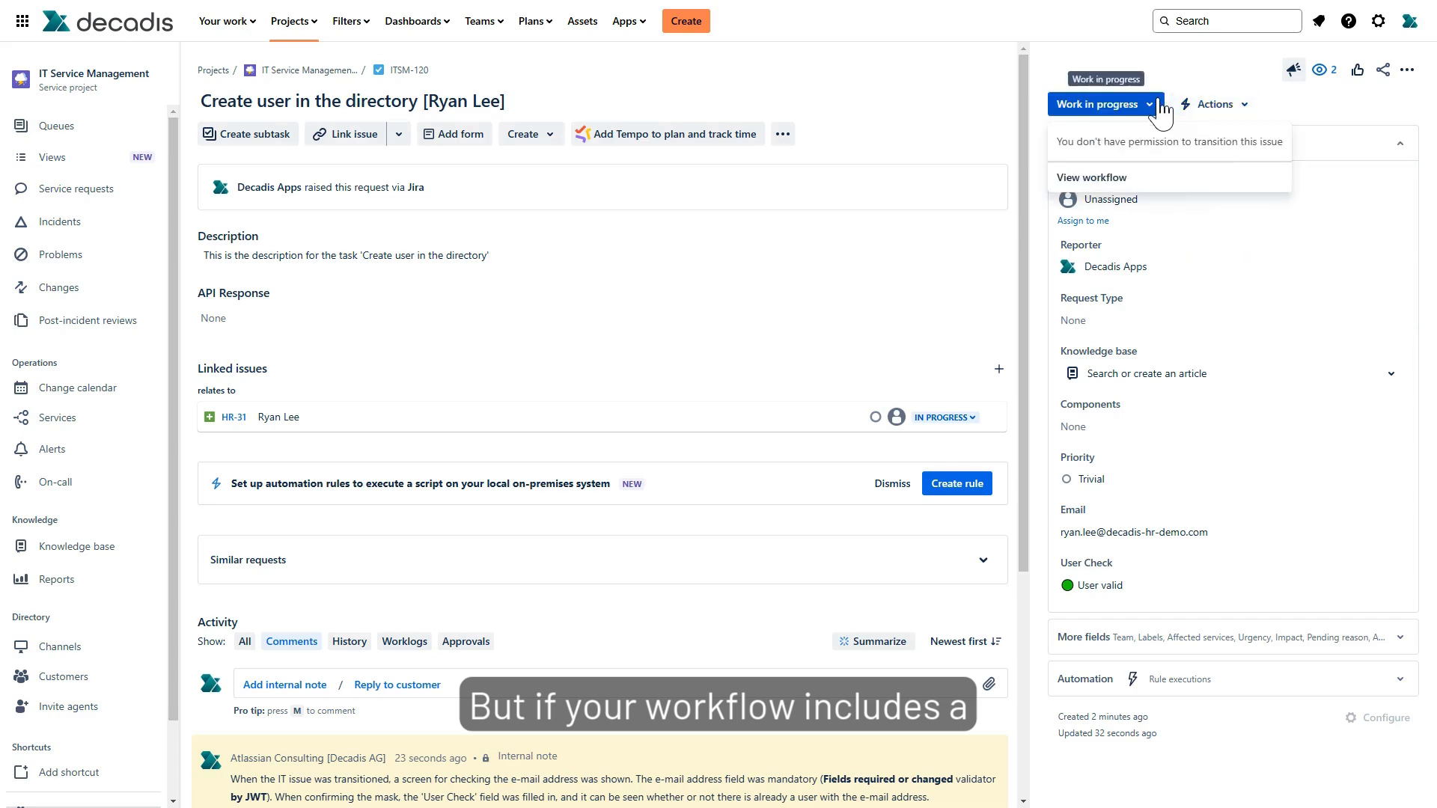
{"action": "left_click", "coordinate": [1127, 179]}
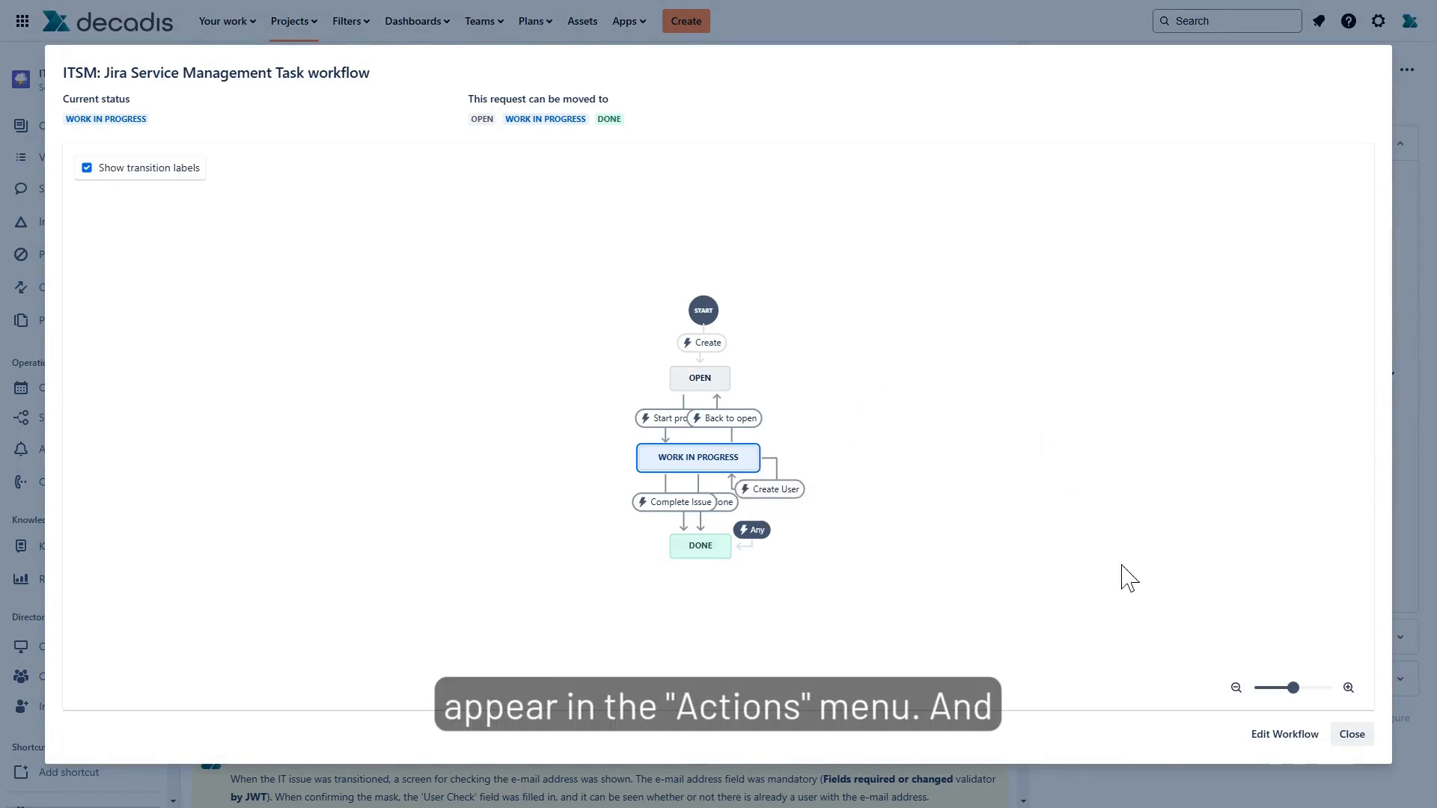
{"action": "left_click", "coordinate": [1352, 735]}
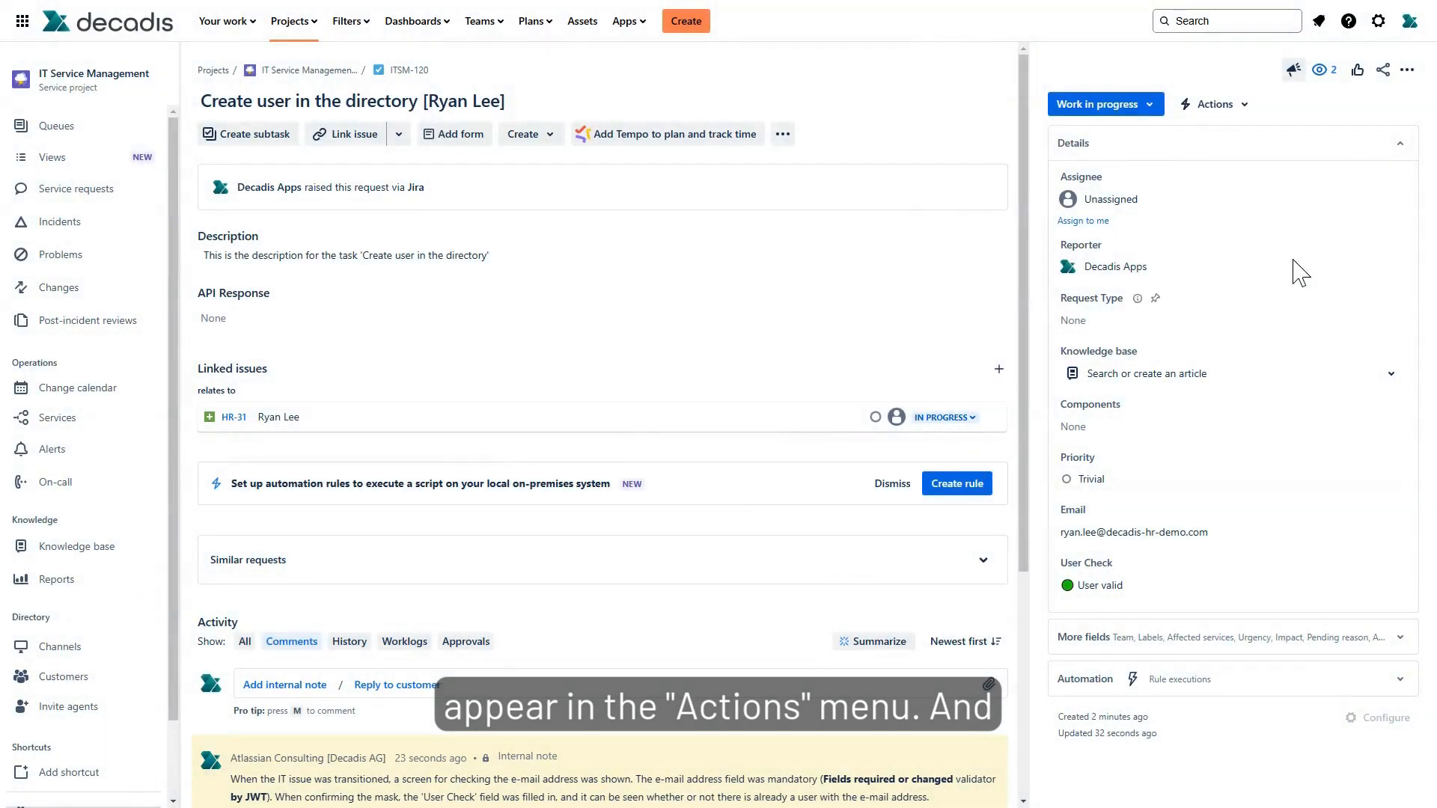
Step: Run the Create User workflow action on the IT issue and reload it to load the API response fields
{"action": "left_click", "coordinate": [1235, 106]}
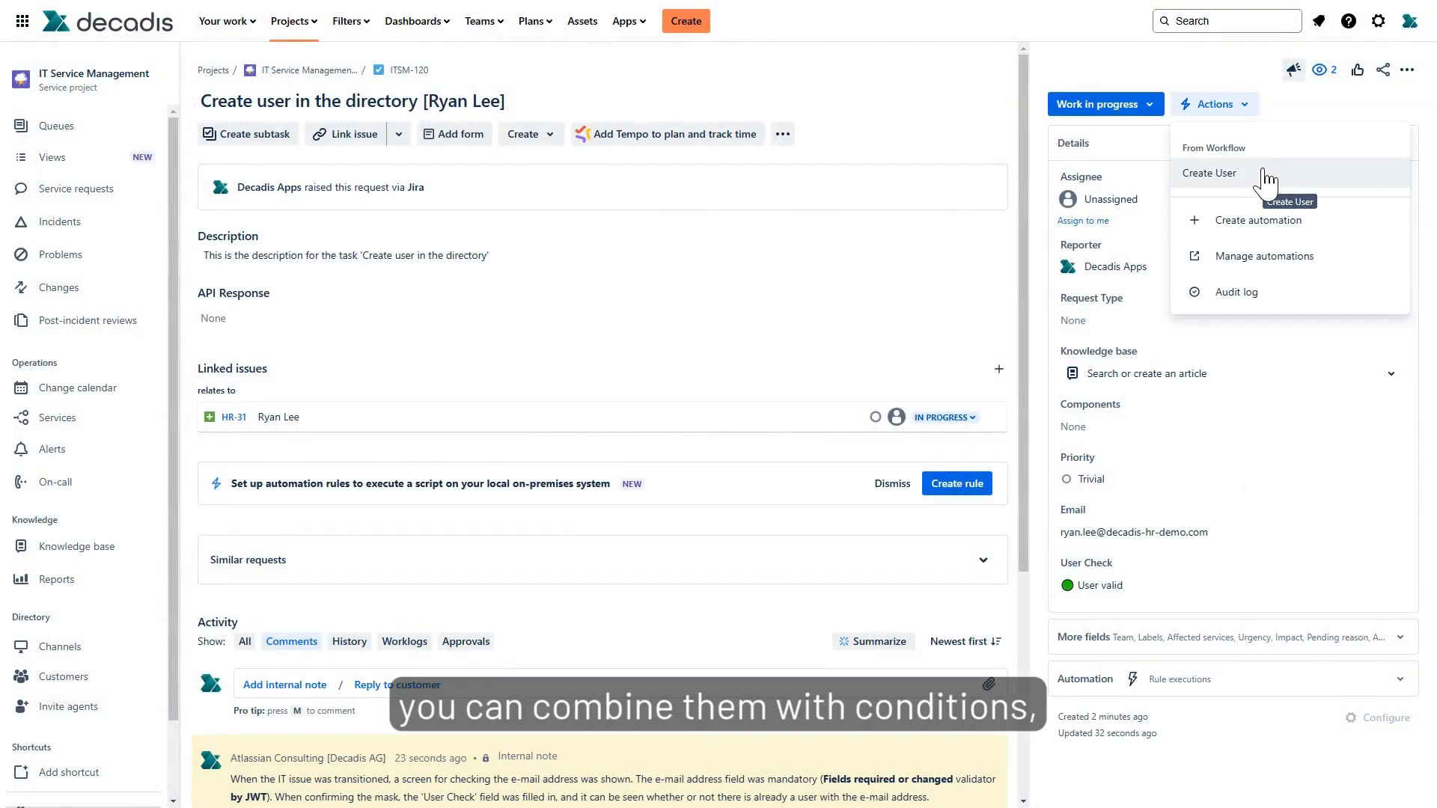
{"action": "left_click", "coordinate": [1265, 172]}
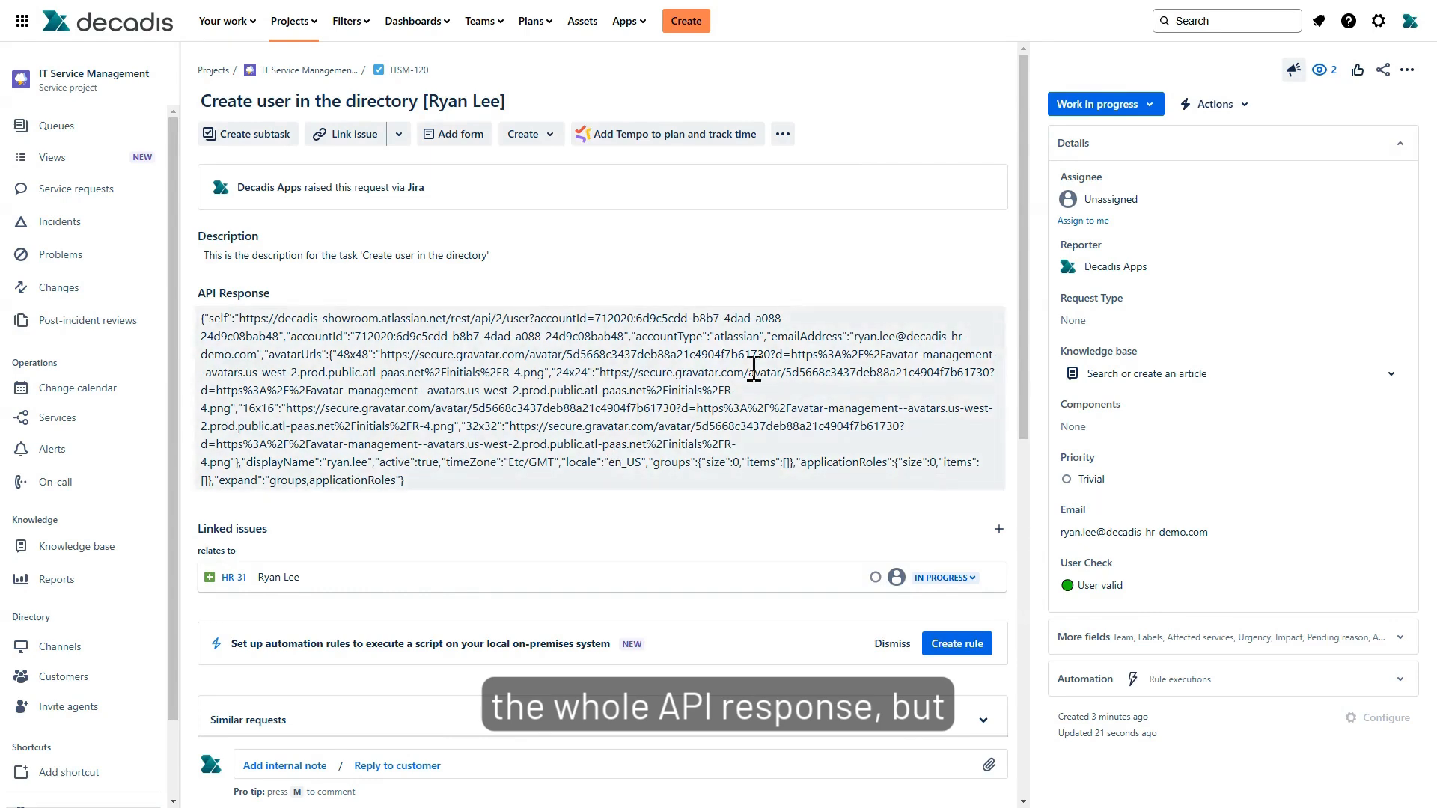
{"action": "key", "text": "F5"}
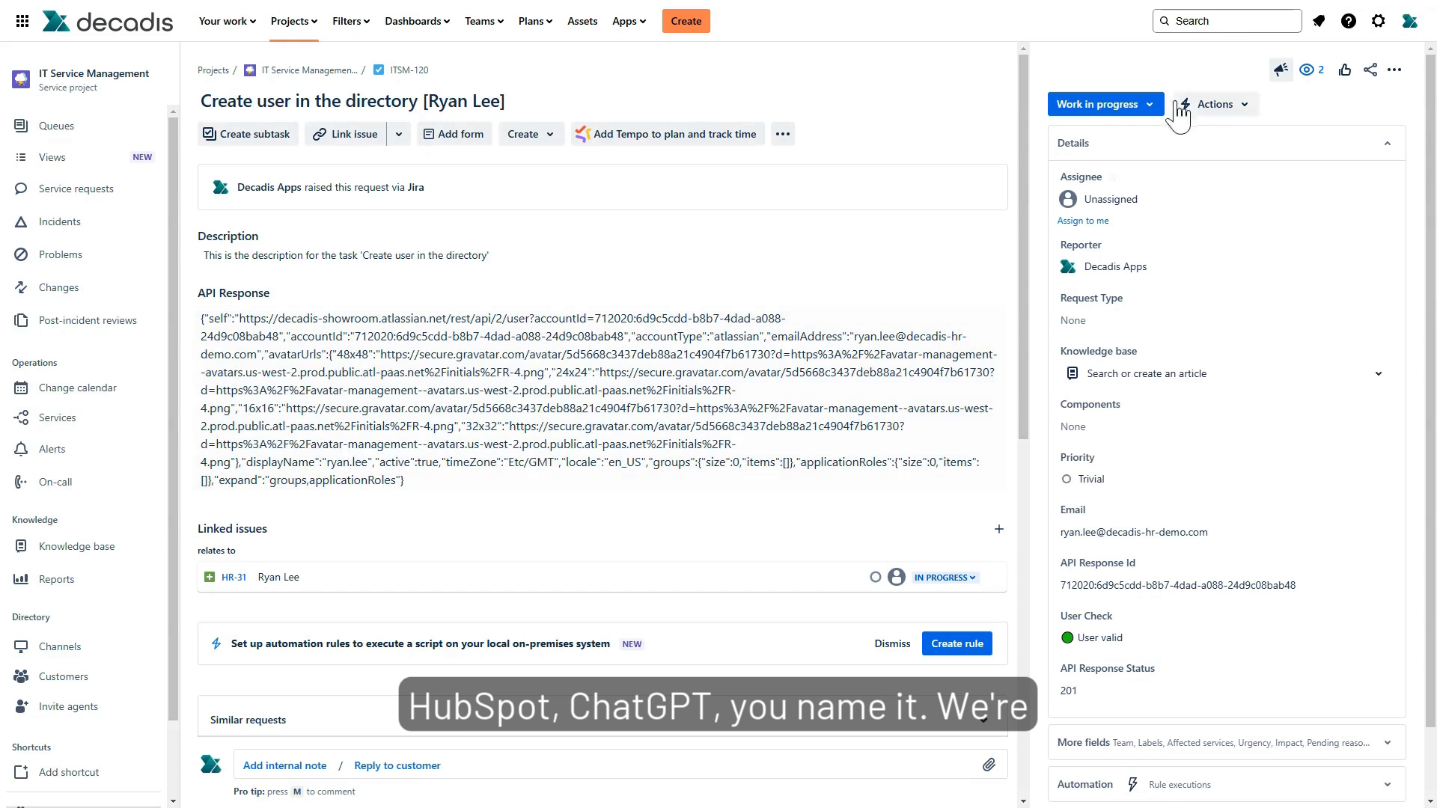
Step: Mark the "Create user in the directory" issue as done and open its linked HR onboarding request
{"action": "left_click", "coordinate": [1148, 110]}
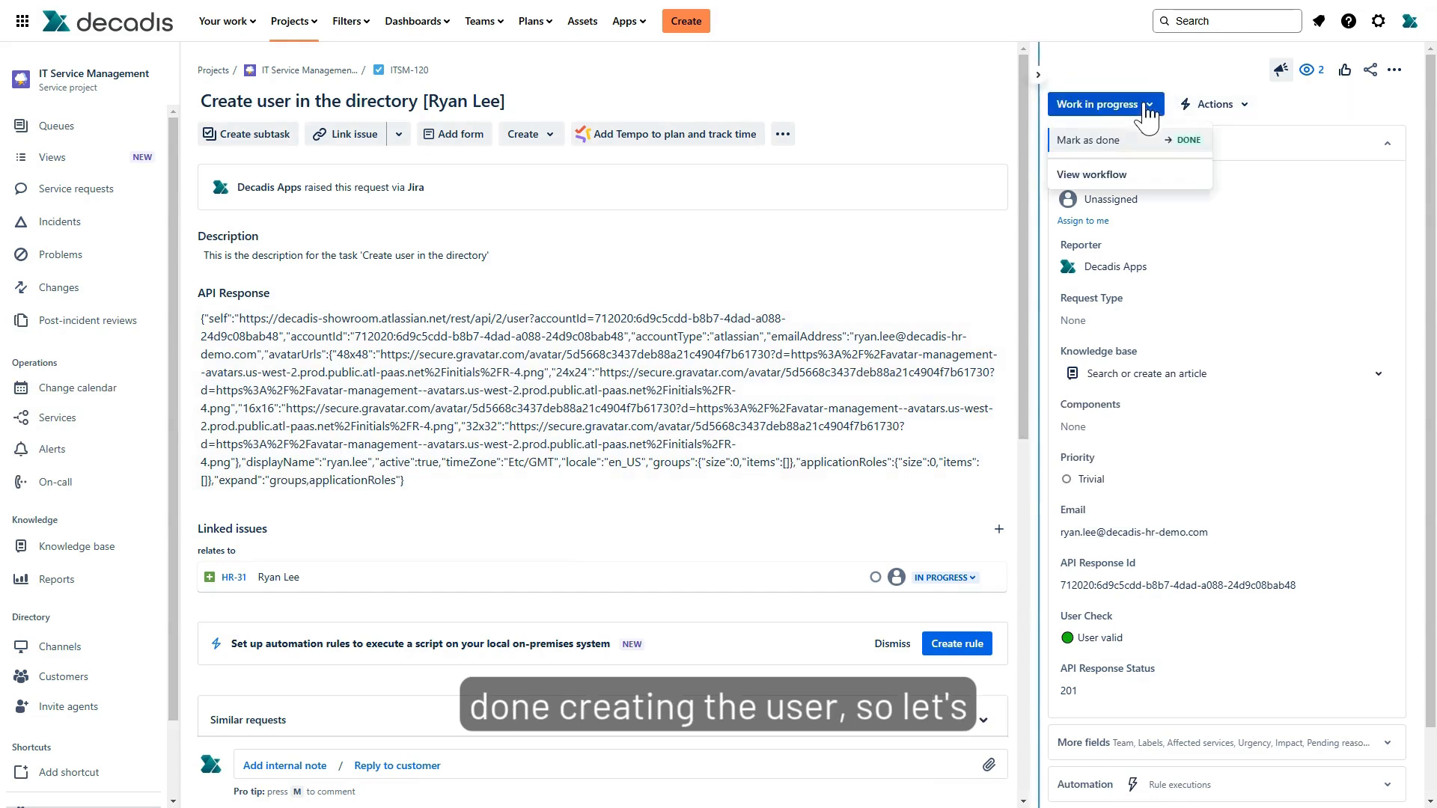
{"action": "left_click", "coordinate": [1112, 144]}
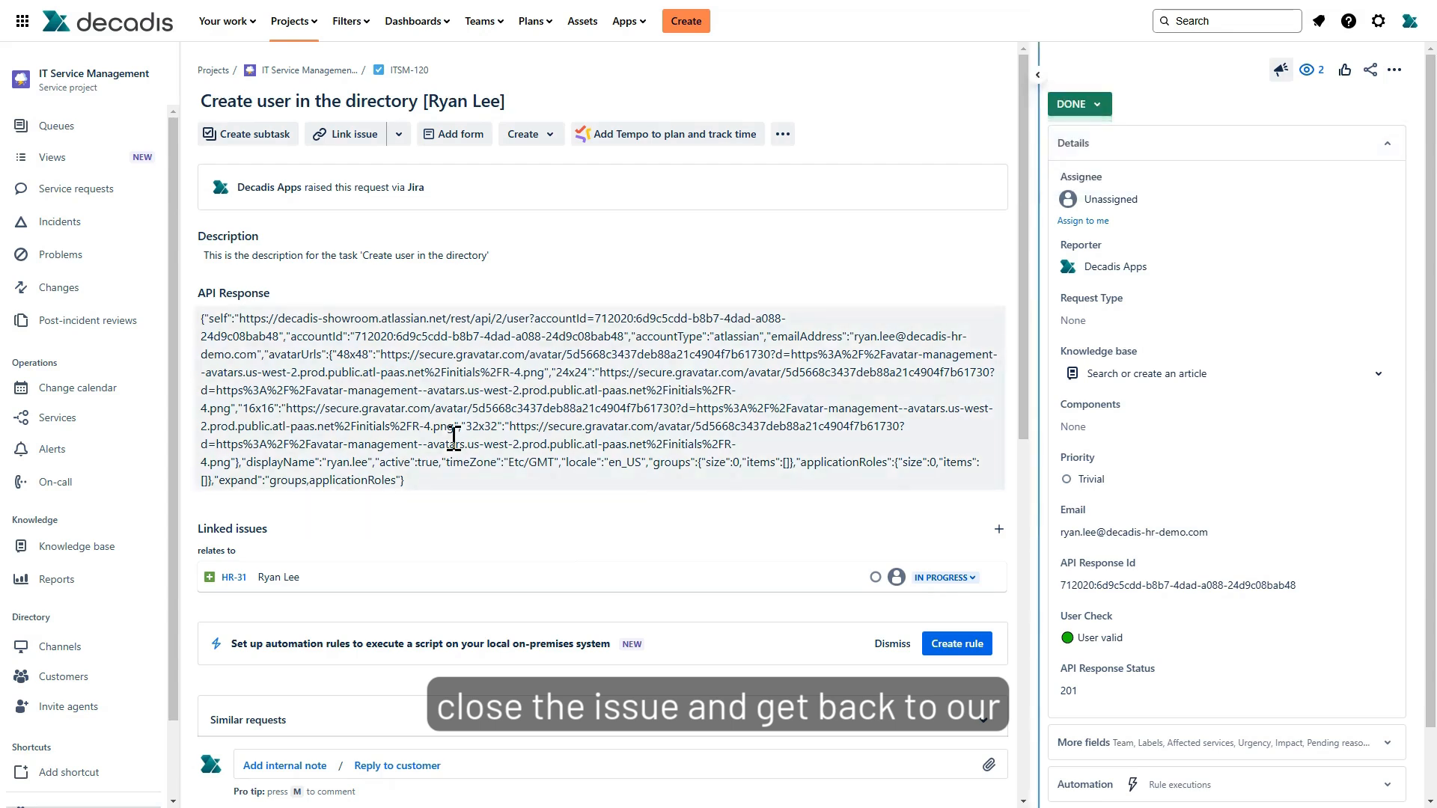
{"action": "left_click", "coordinate": [241, 580]}
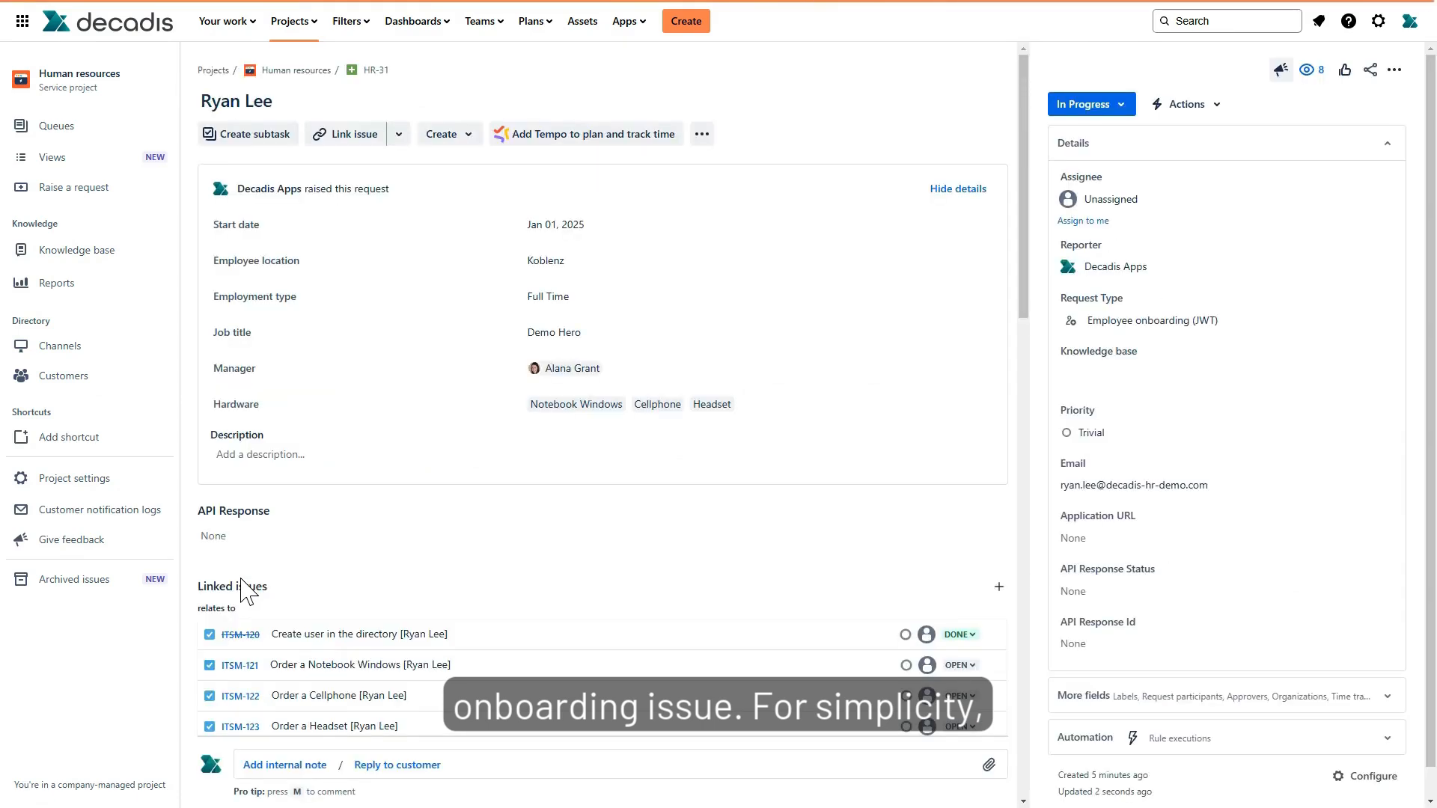
Step: Review the status of the onboarding request's linked IT issues and check which transitions the request offers
{"action": "scroll", "coordinate": [404, 599], "scroll_direction": "down", "scroll_amount": 3}
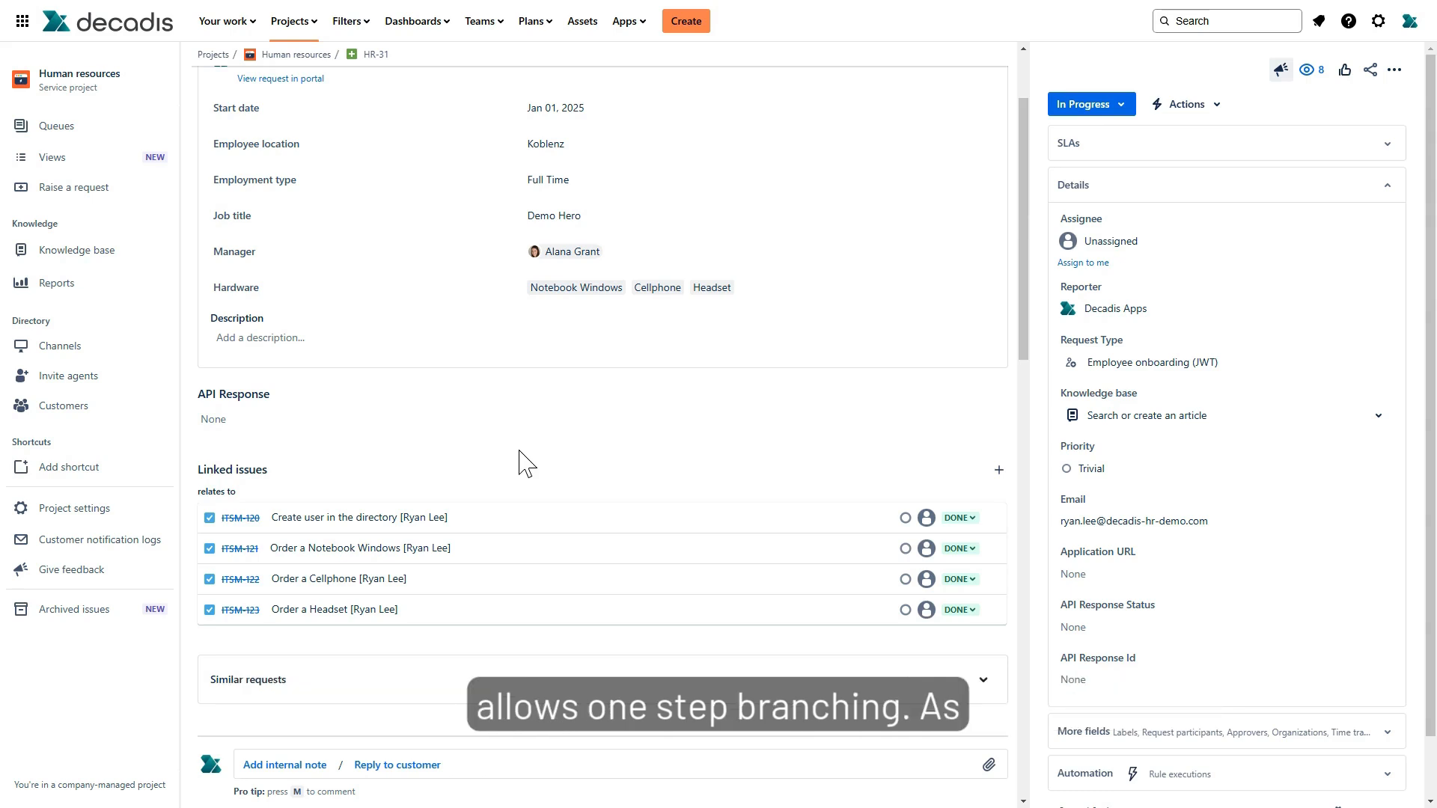
{"action": "left_click", "coordinate": [1122, 112]}
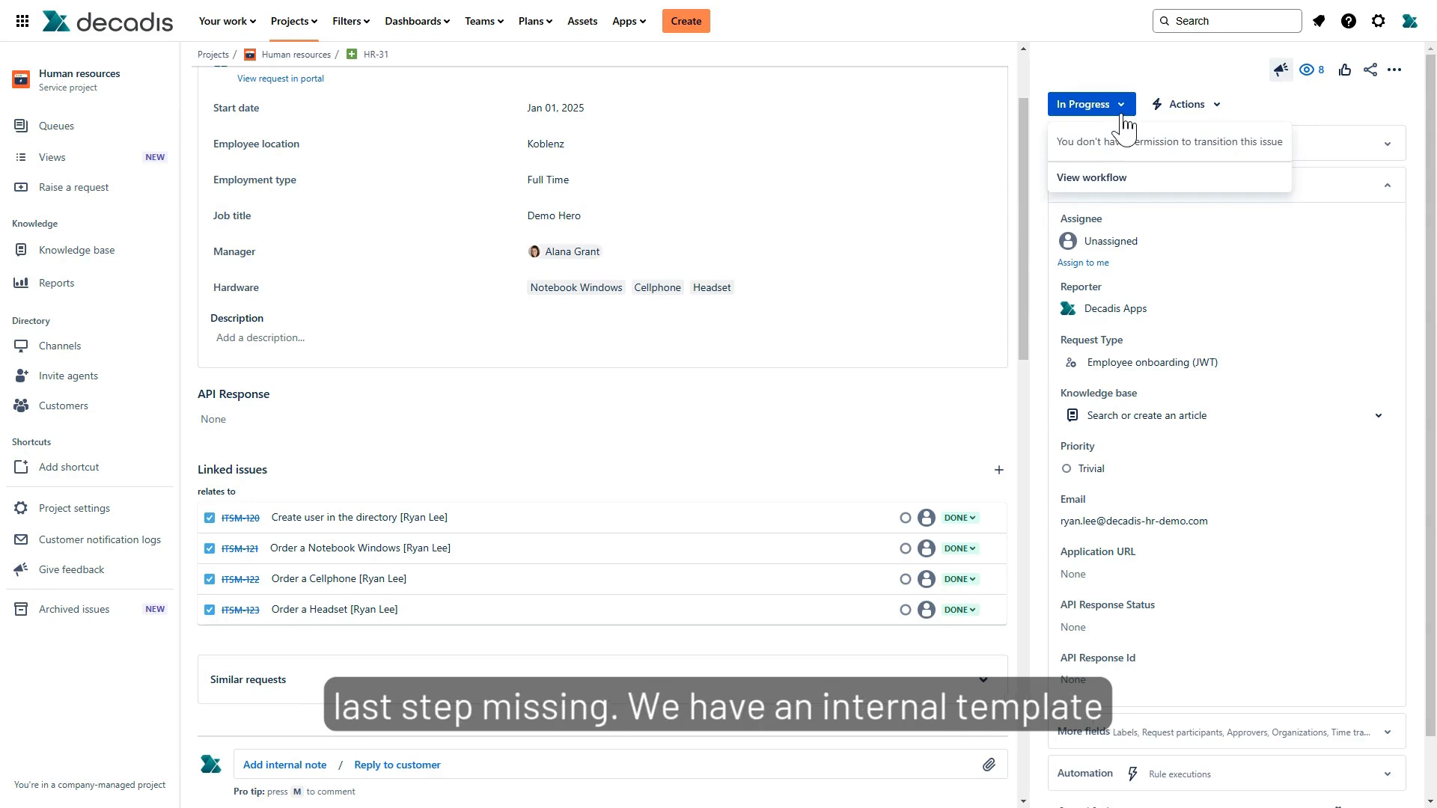
{"action": "left_click", "coordinate": [1188, 74]}
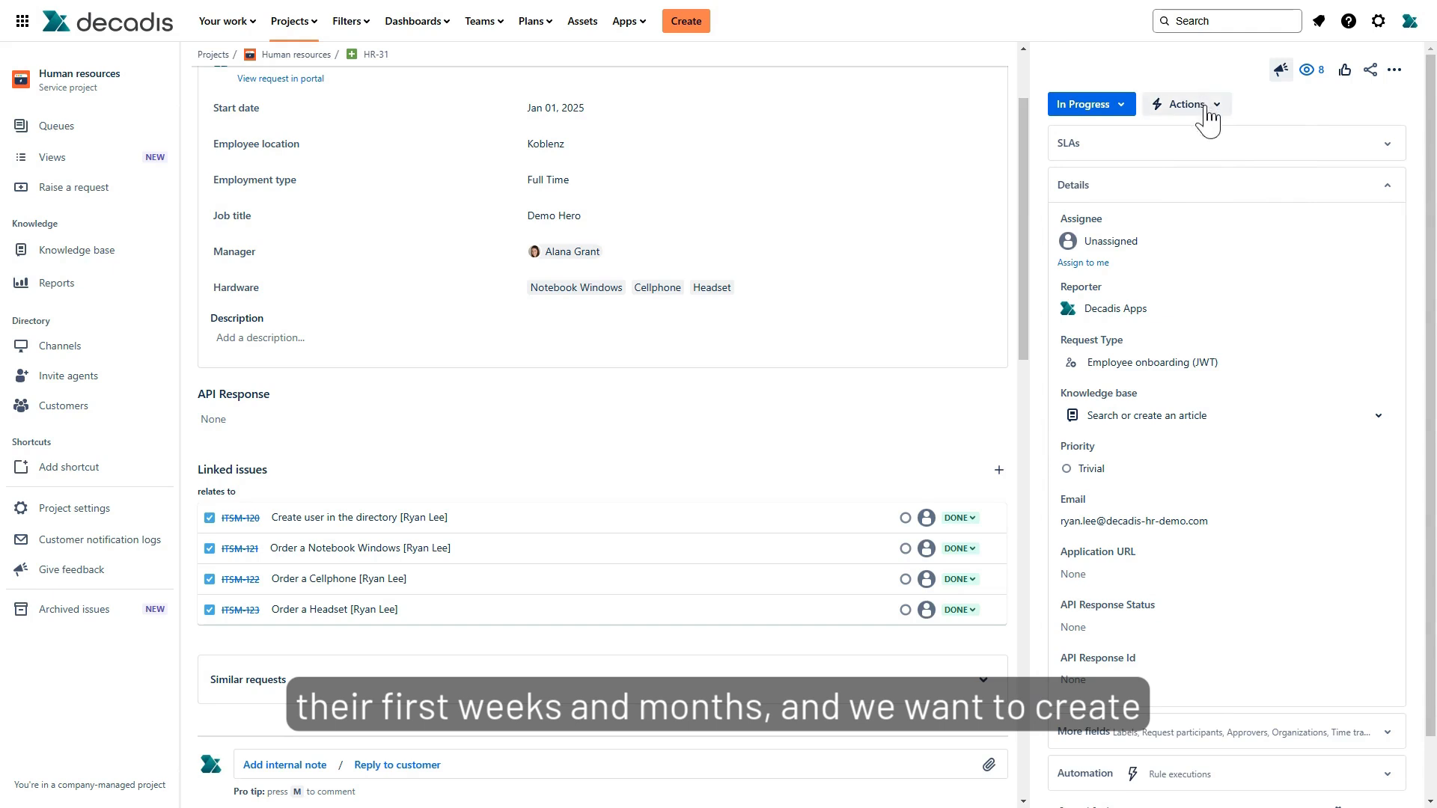
Step: Run the Create Trello Board workflow action on the onboarding request, reload it and inspect the Application URL link
{"action": "left_click", "coordinate": [1206, 106]}
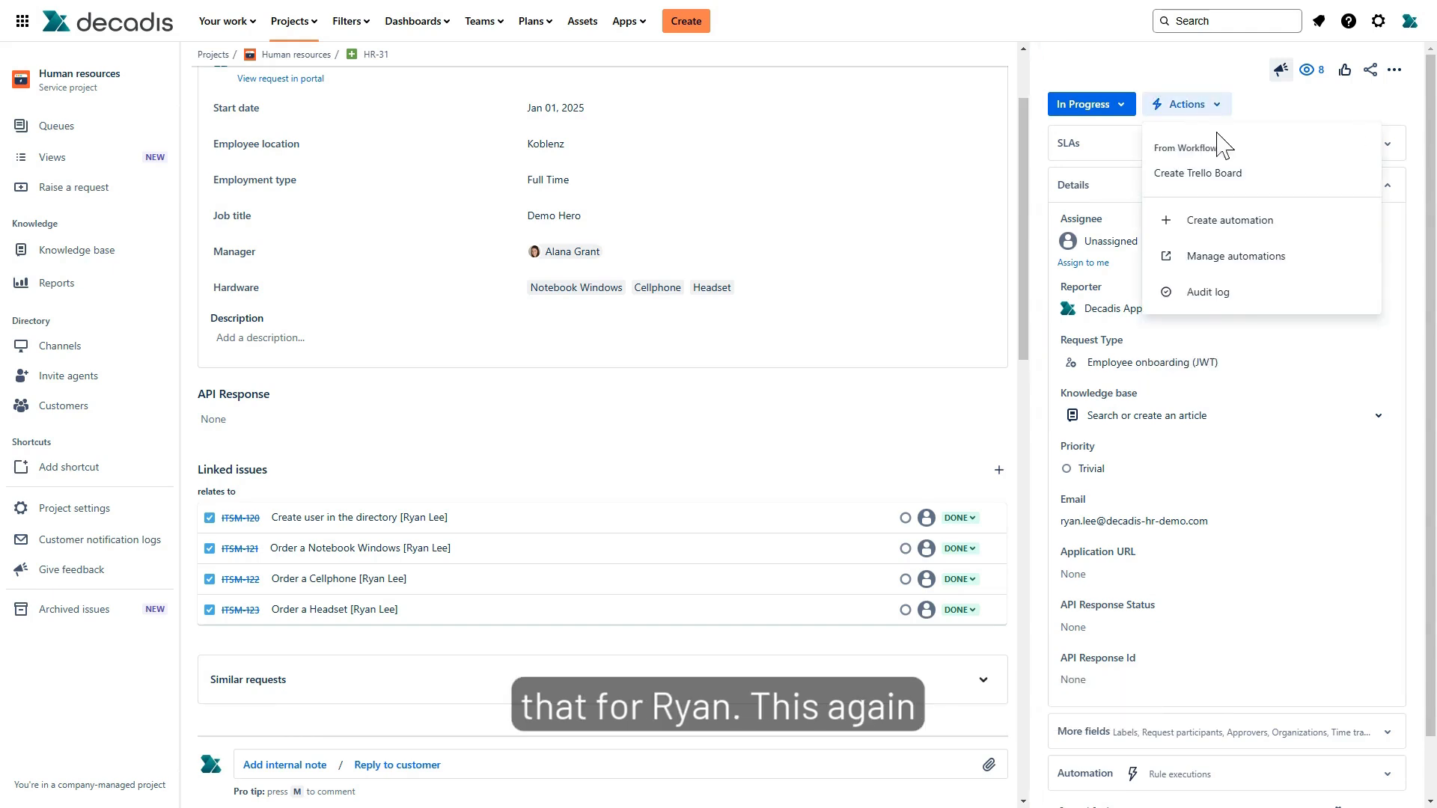
{"action": "left_click", "coordinate": [1228, 173]}
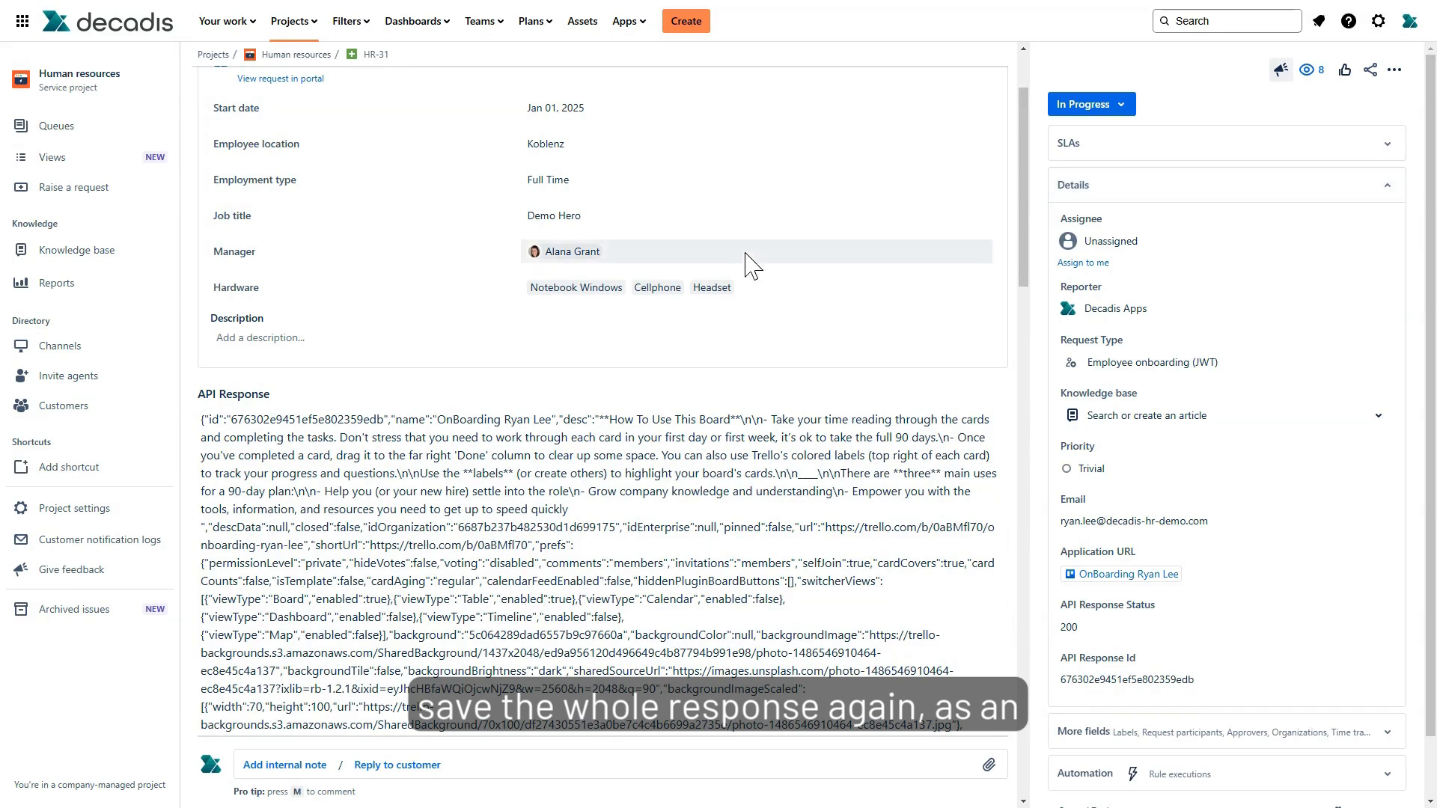
{"action": "key", "text": "F5"}
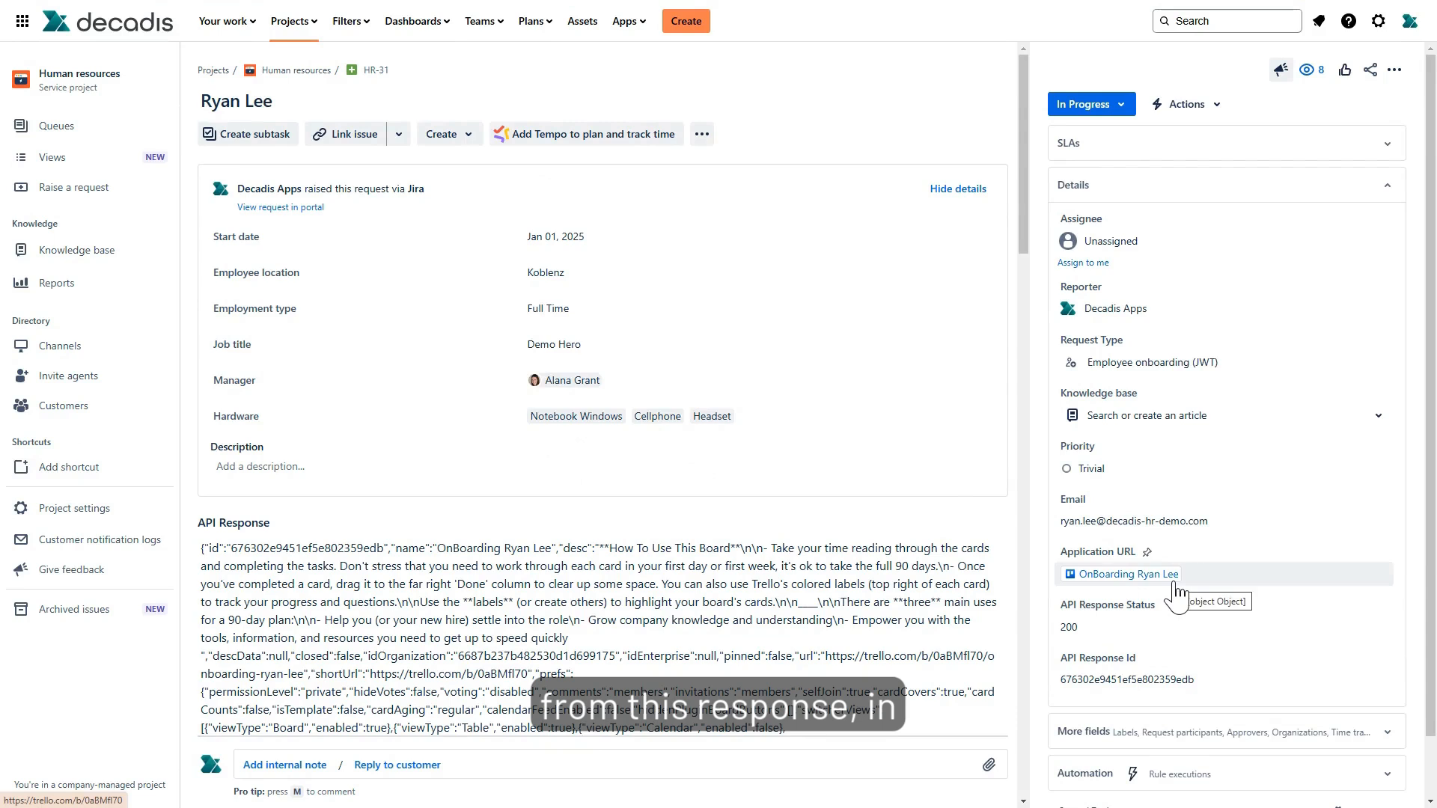
{"action": "mouse_move", "coordinate": [1177, 595]}
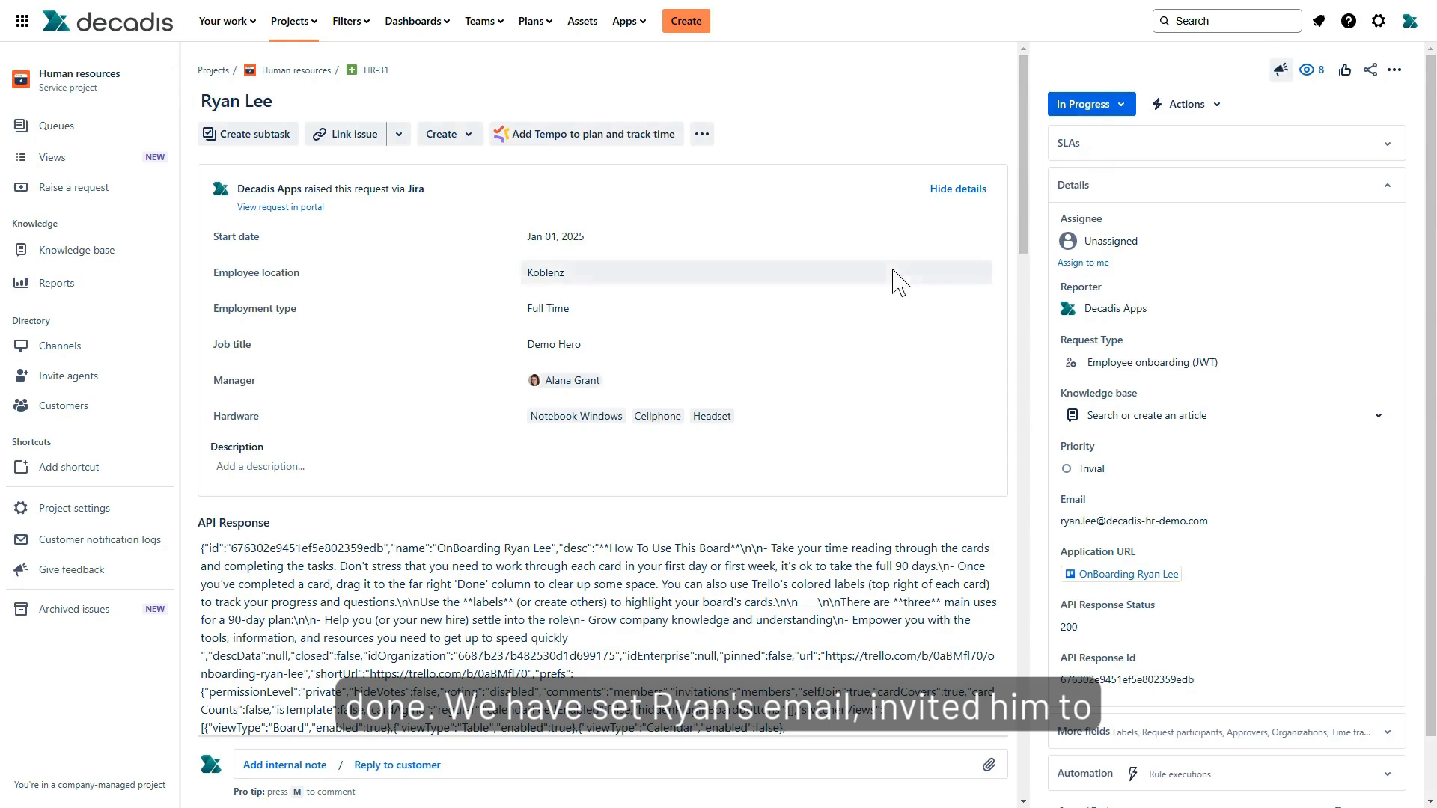
Step: Transition the onboarding request from In Progress to Done
{"action": "left_click", "coordinate": [1114, 107]}
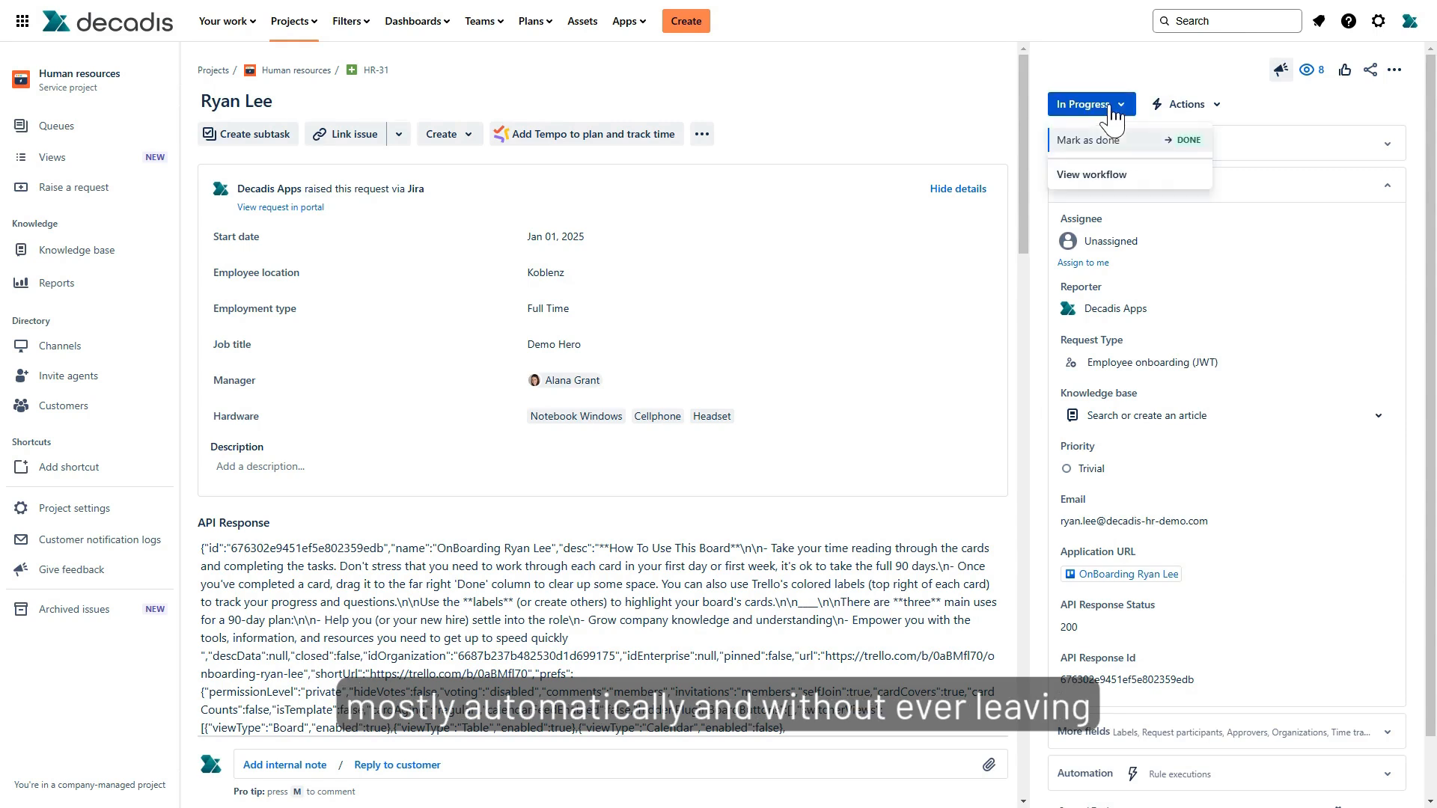
{"action": "left_click", "coordinate": [1112, 142]}
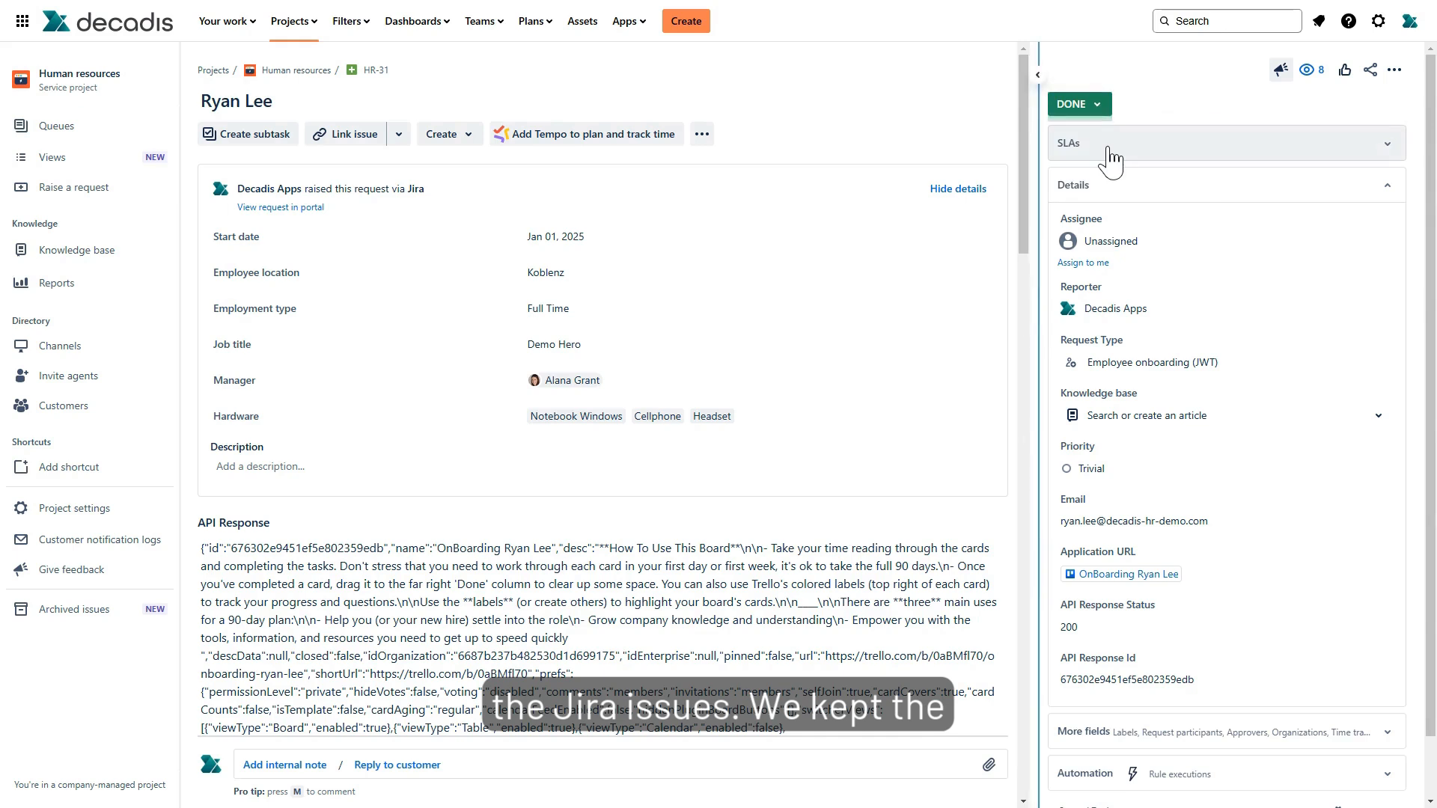